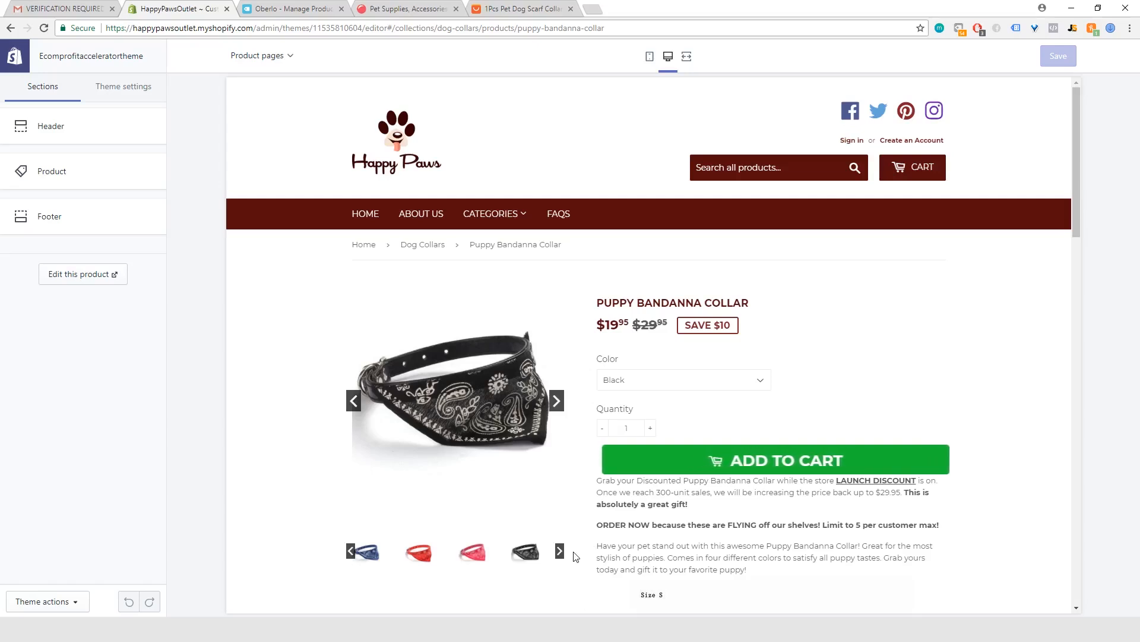
# Step: Take the black Puppy Bandanna Collar through the cart to checkout and open the checkout page's theme settings
pyautogui.click(751, 467)
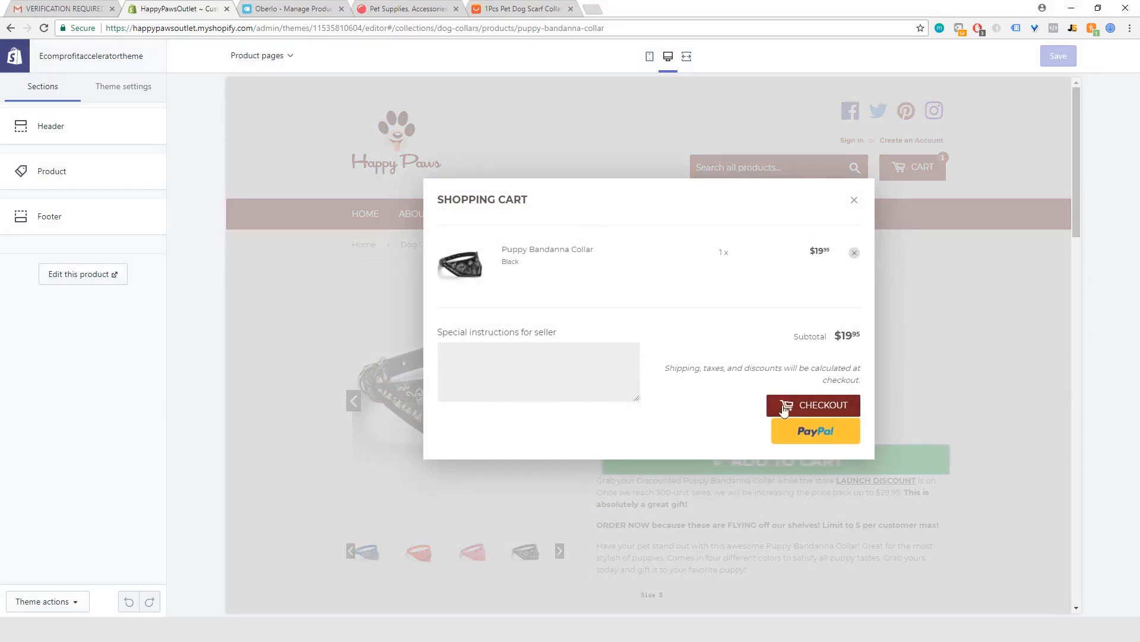
pyautogui.click(824, 410)
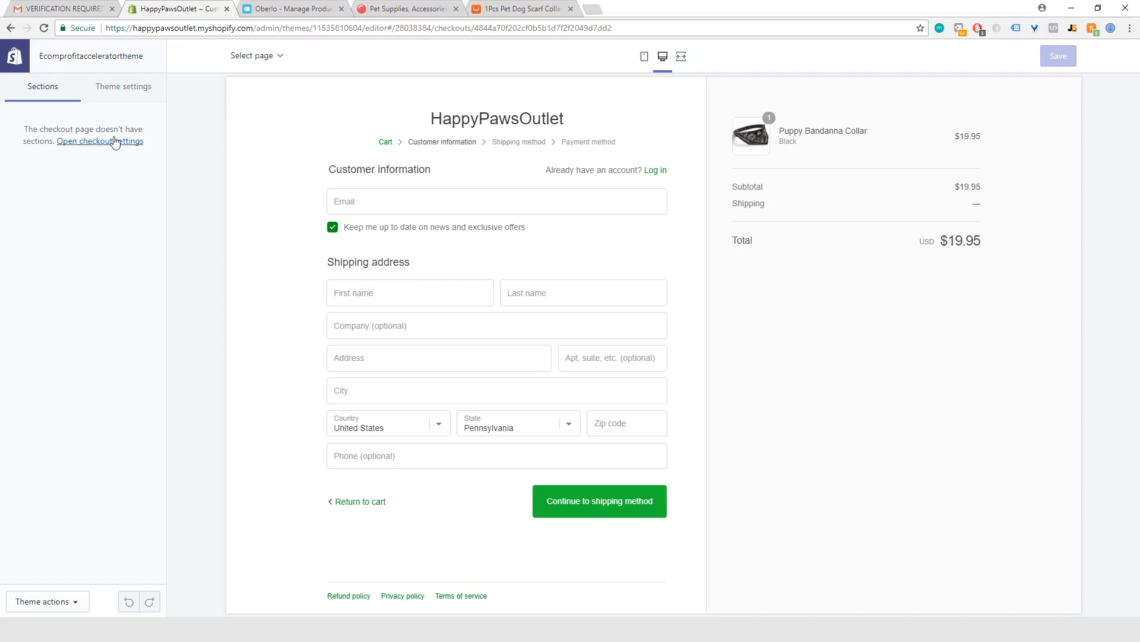
pyautogui.click(89, 142)
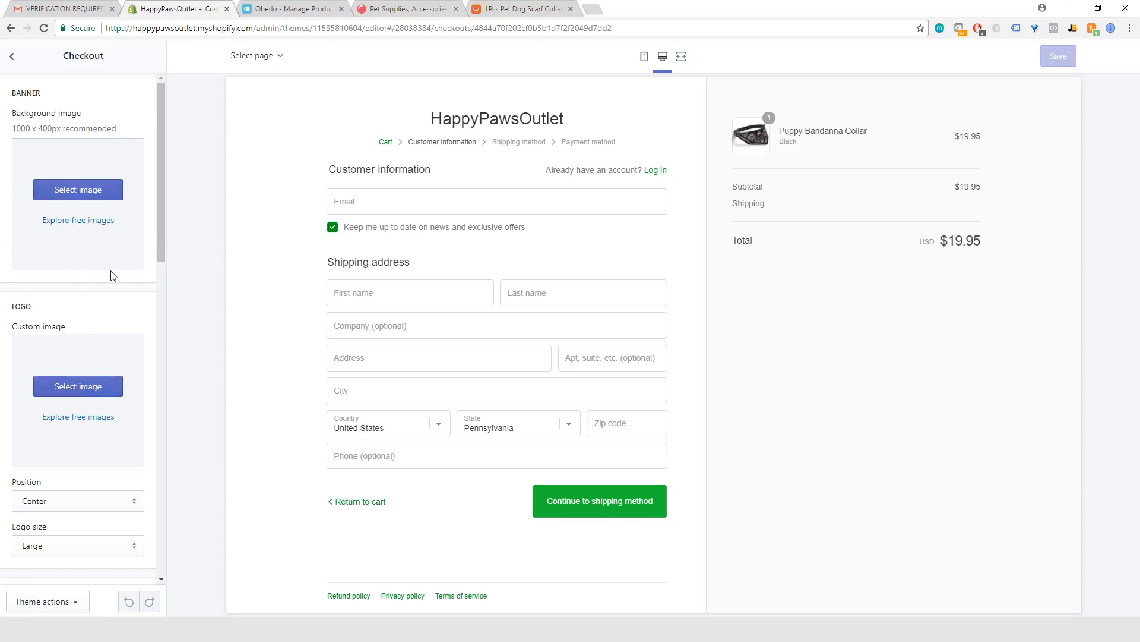
# Step: Set the Happy Paws logo from the image library as the checkout page's custom logo image
pyautogui.click(76, 390)
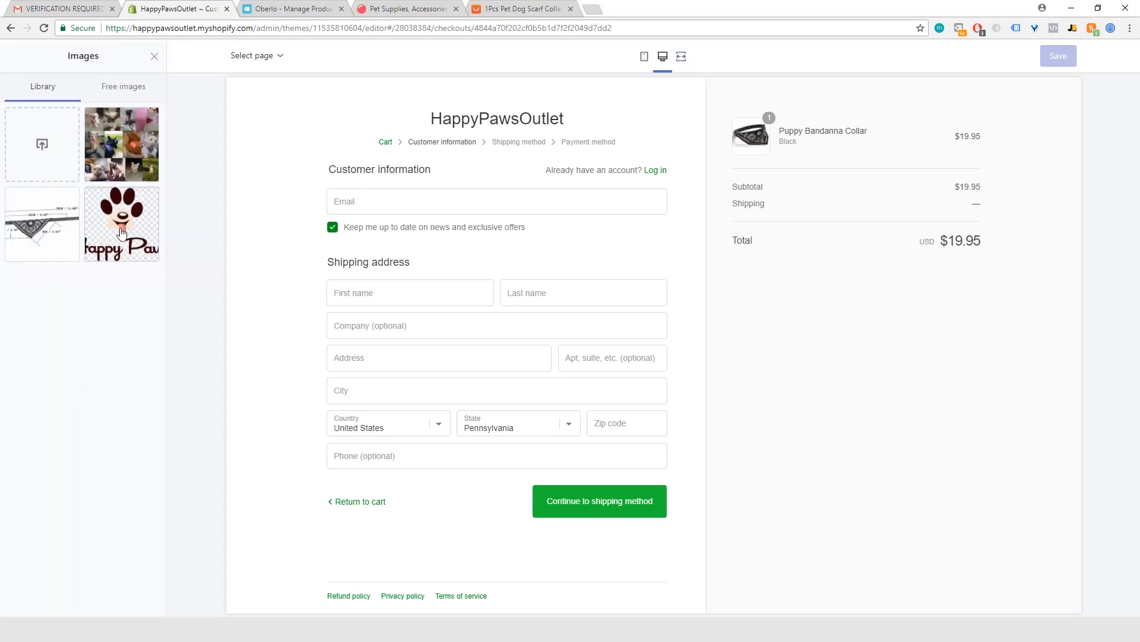
pyautogui.click(121, 224)
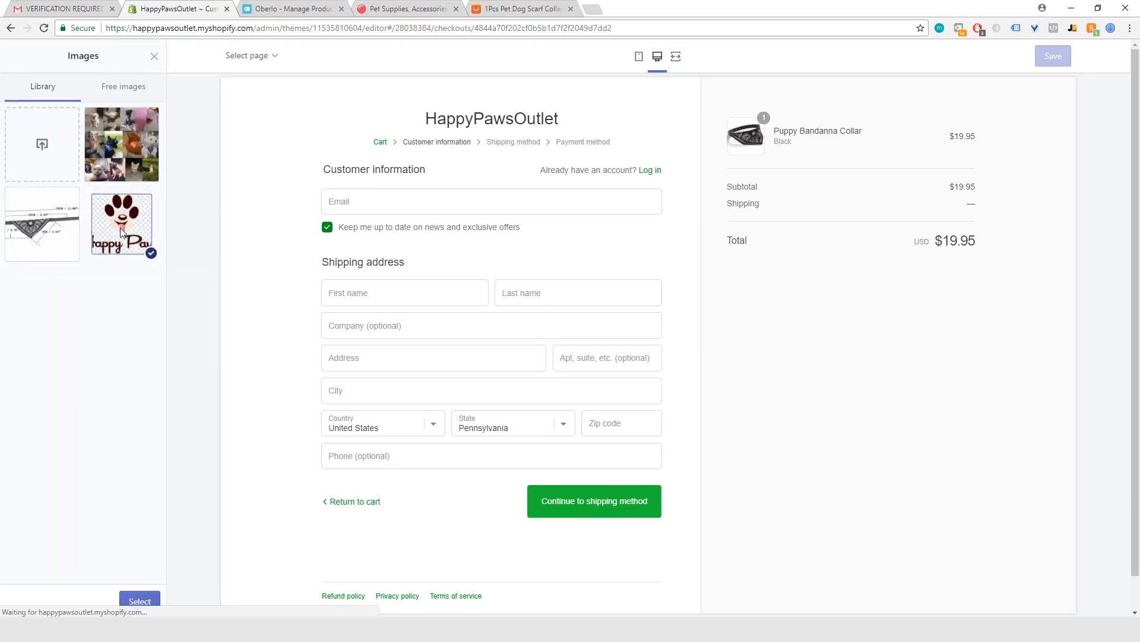
pyautogui.click(139, 602)
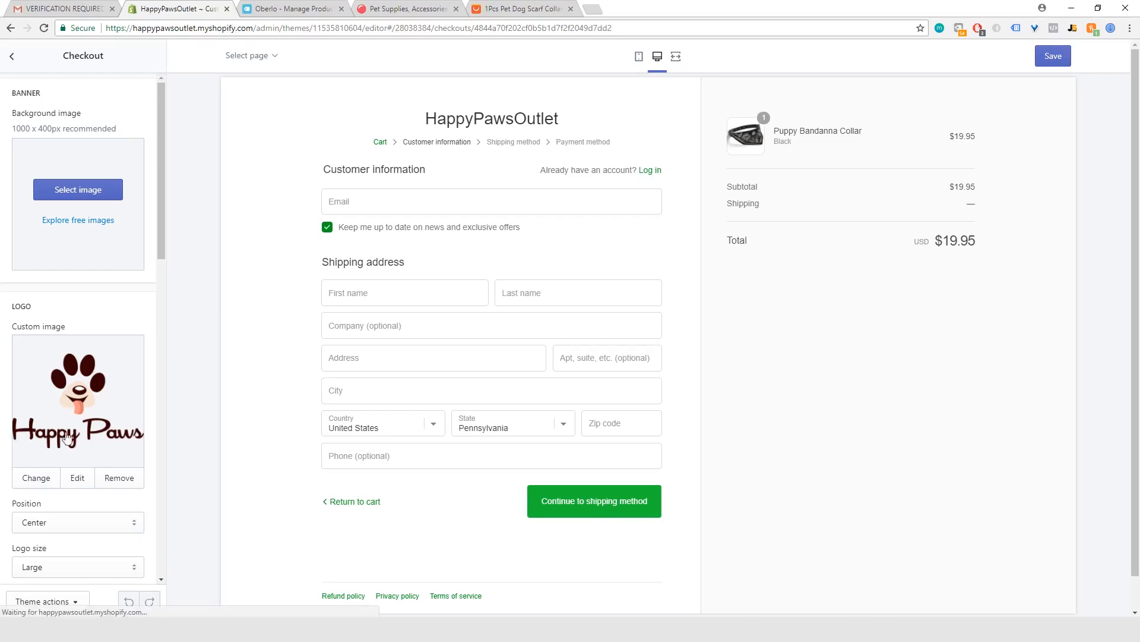
# Step: Review the remaining checkout settings: logo position and size, content area, order summary, typography and colors
pyautogui.scroll(-3, 83, 443)
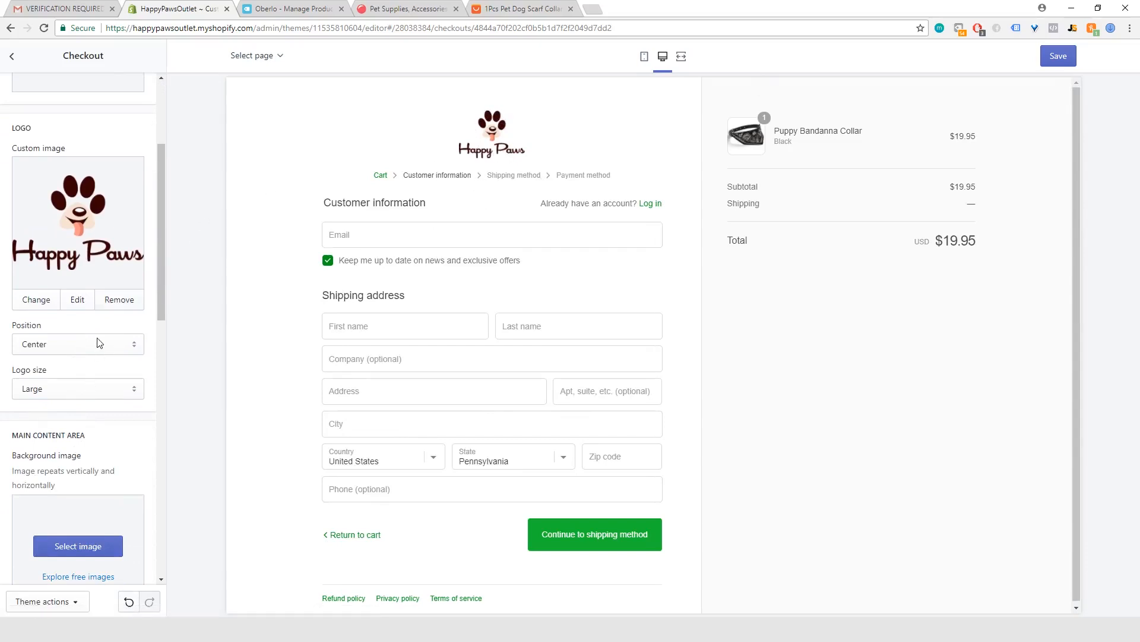
pyautogui.scroll(-1, 99, 344)
pyautogui.scroll(-6, 71, 307)
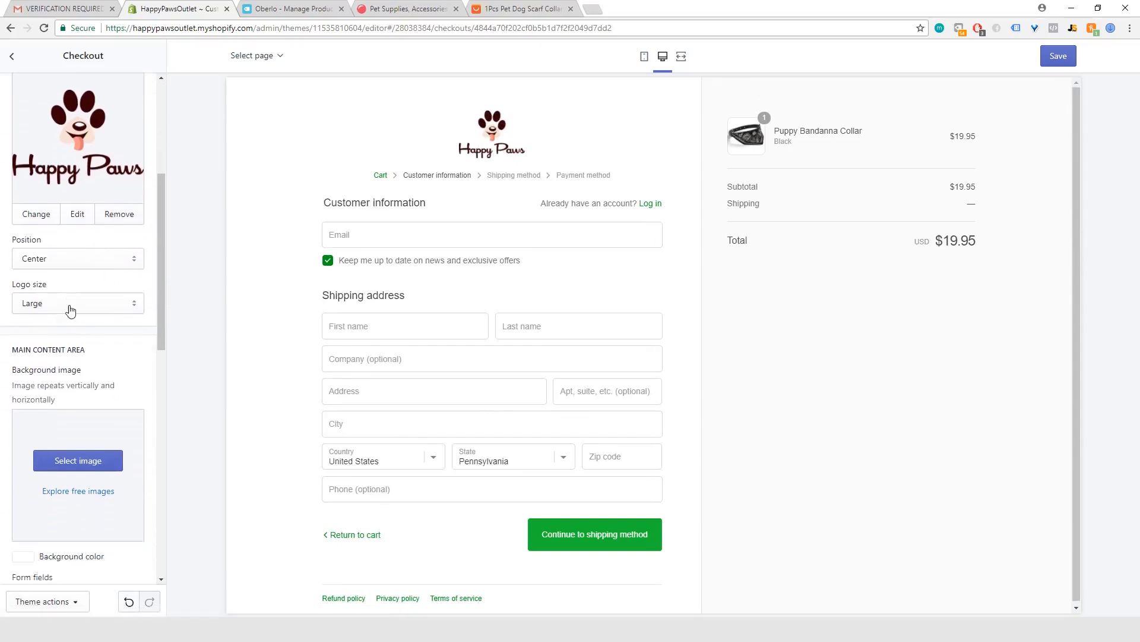
pyautogui.scroll(-1, 70, 310)
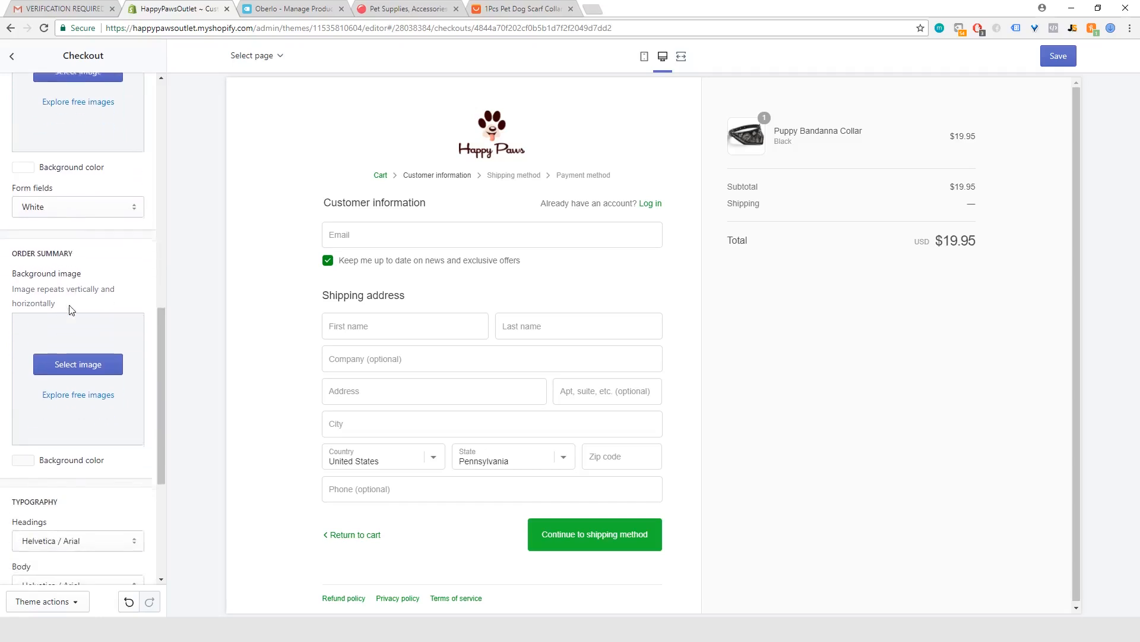
pyautogui.scroll(-1, 35, 303)
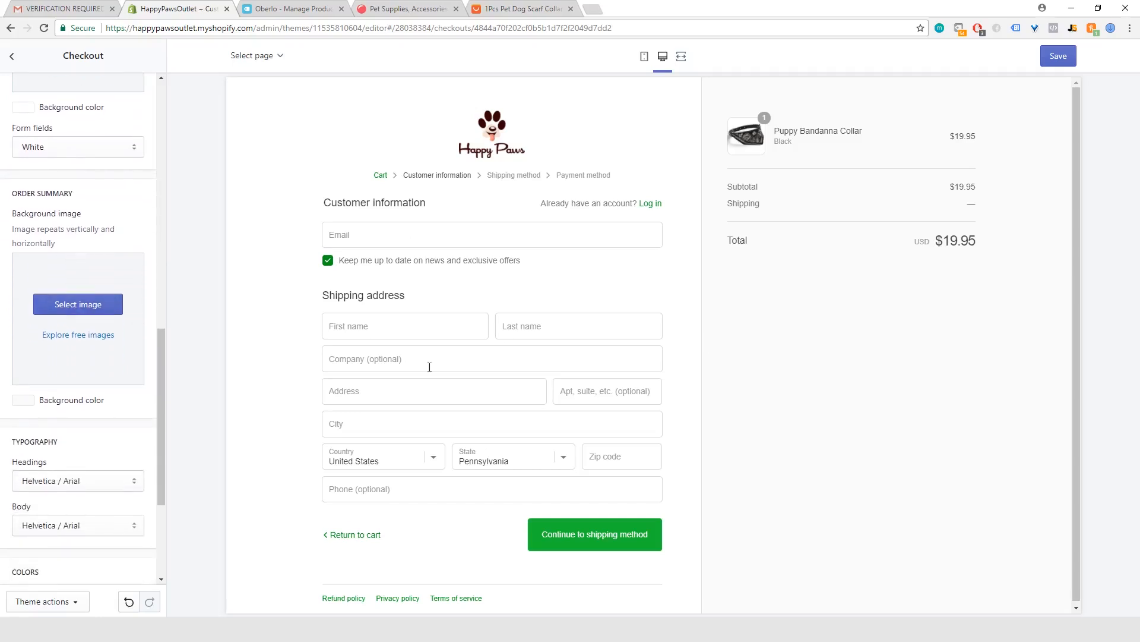
pyautogui.scroll(-3, 24, 338)
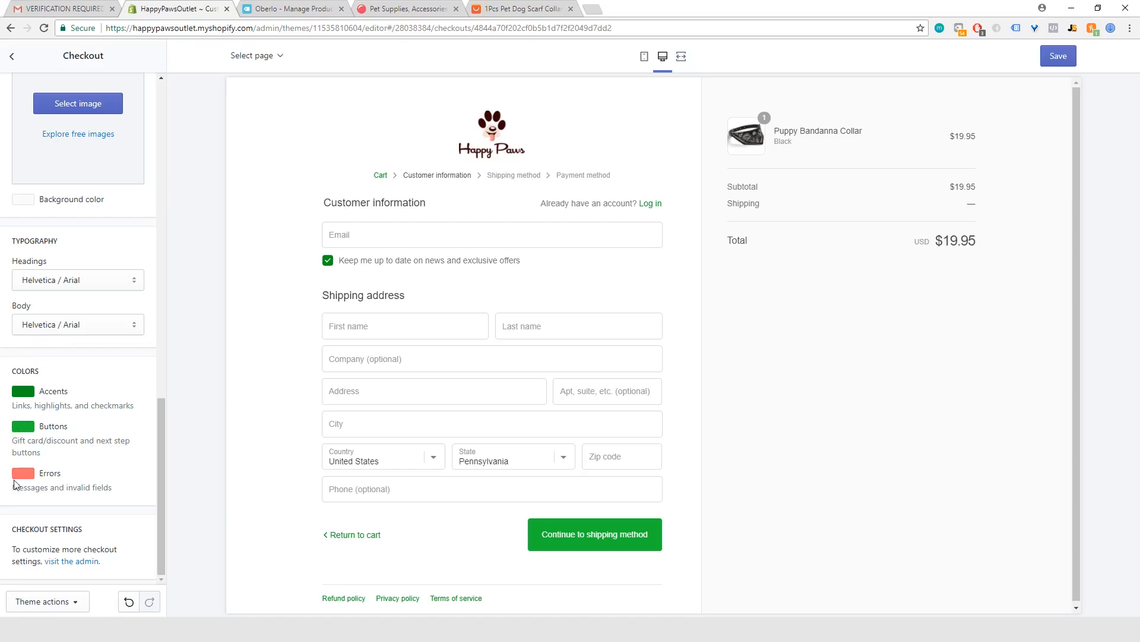
pyautogui.scroll(-1, 255, 416)
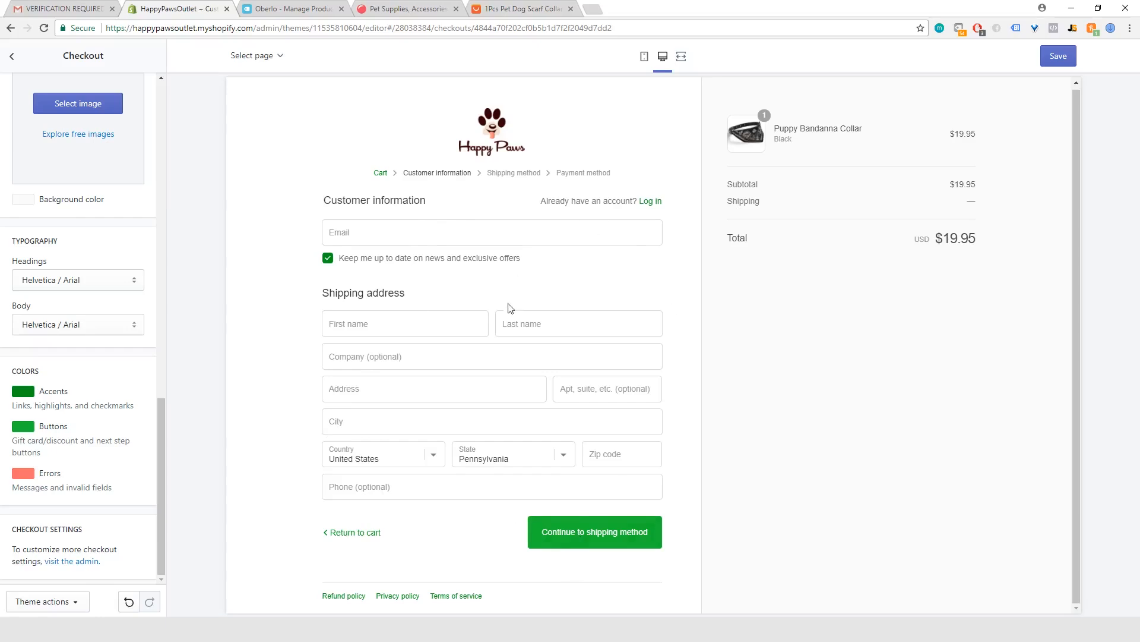
pyautogui.scroll(1, 517, 357)
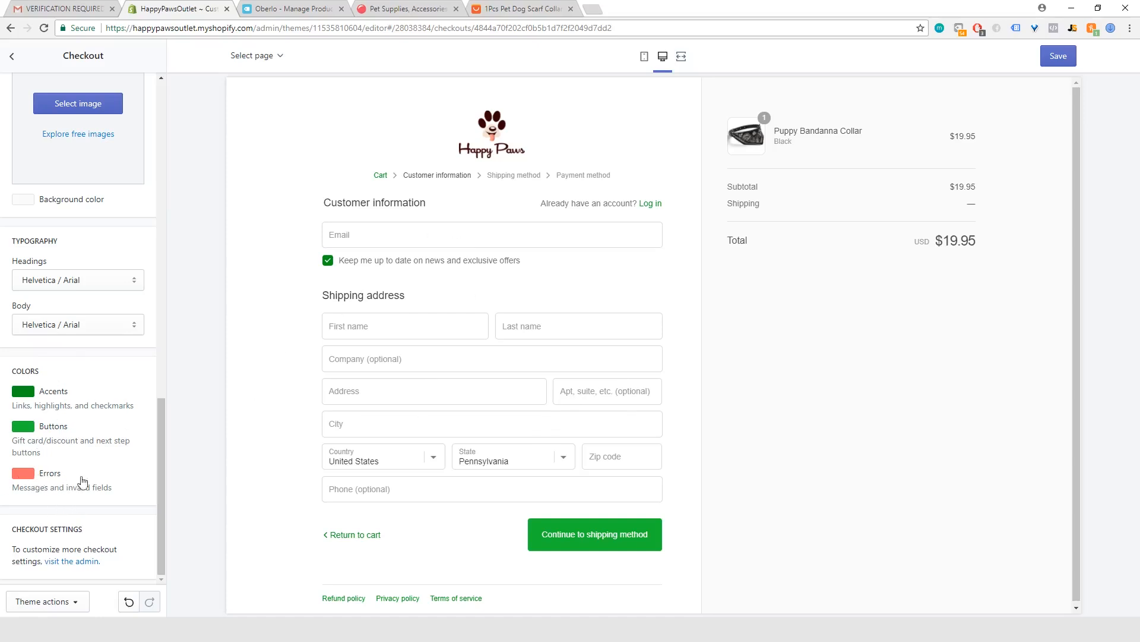
pyautogui.scroll(4, 138, 415)
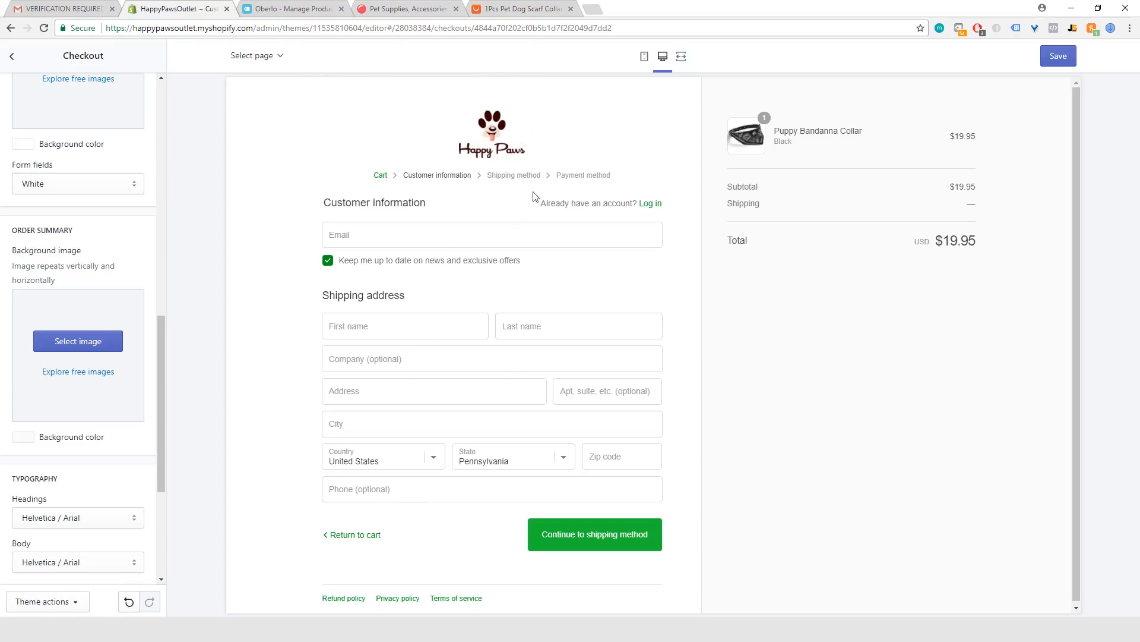
# Step: Switch the checkout preview to the mobile layout and look over the page
pyautogui.click(644, 56)
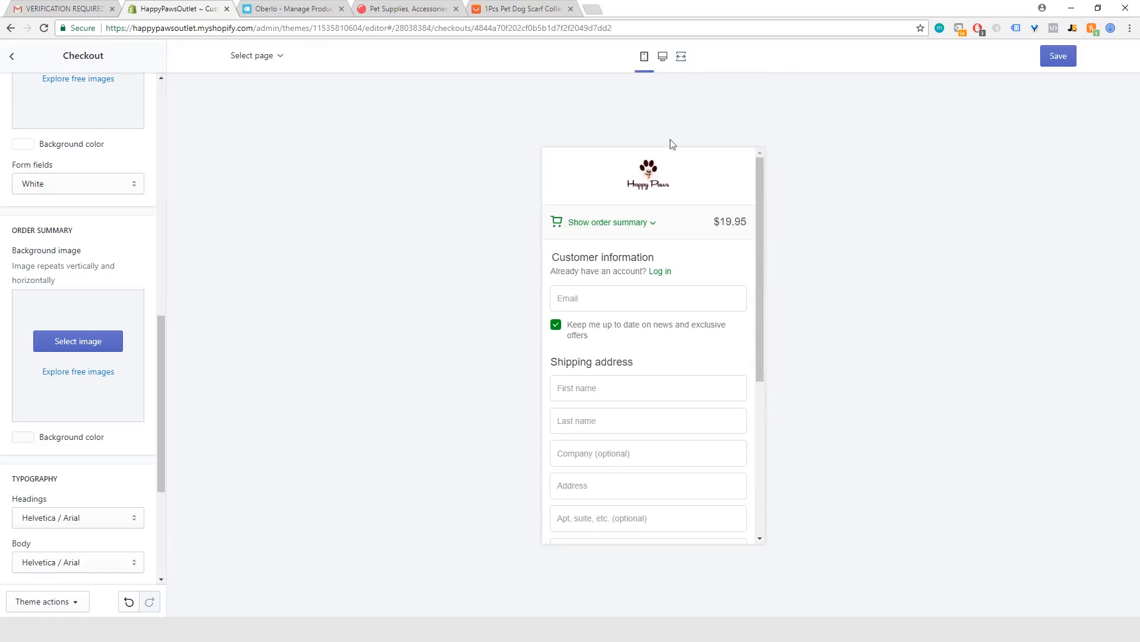
pyautogui.scroll(-3, 624, 374)
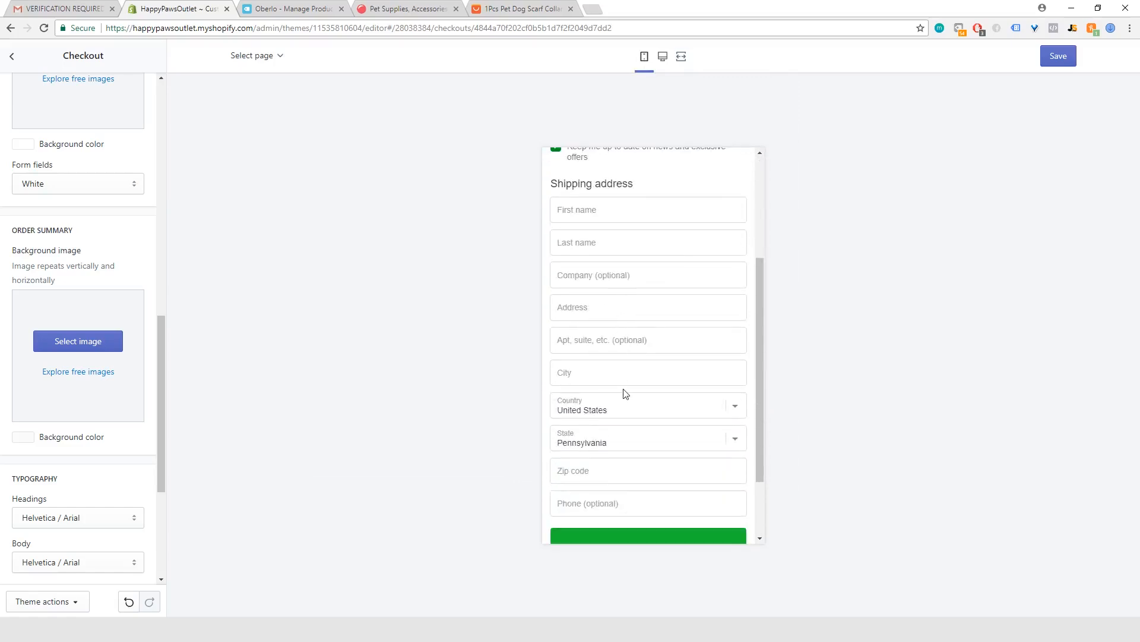
pyautogui.scroll(3, 625, 391)
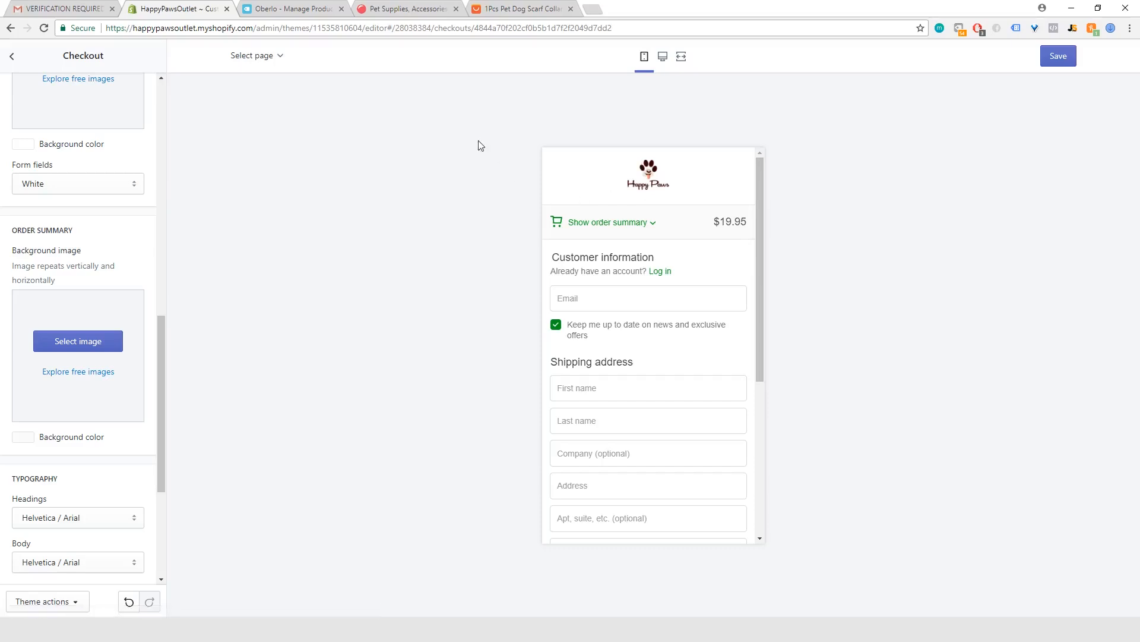
# Step: Try the Small logo size on the checkout page, then set it back to Large
pyautogui.scroll(8, 107, 296)
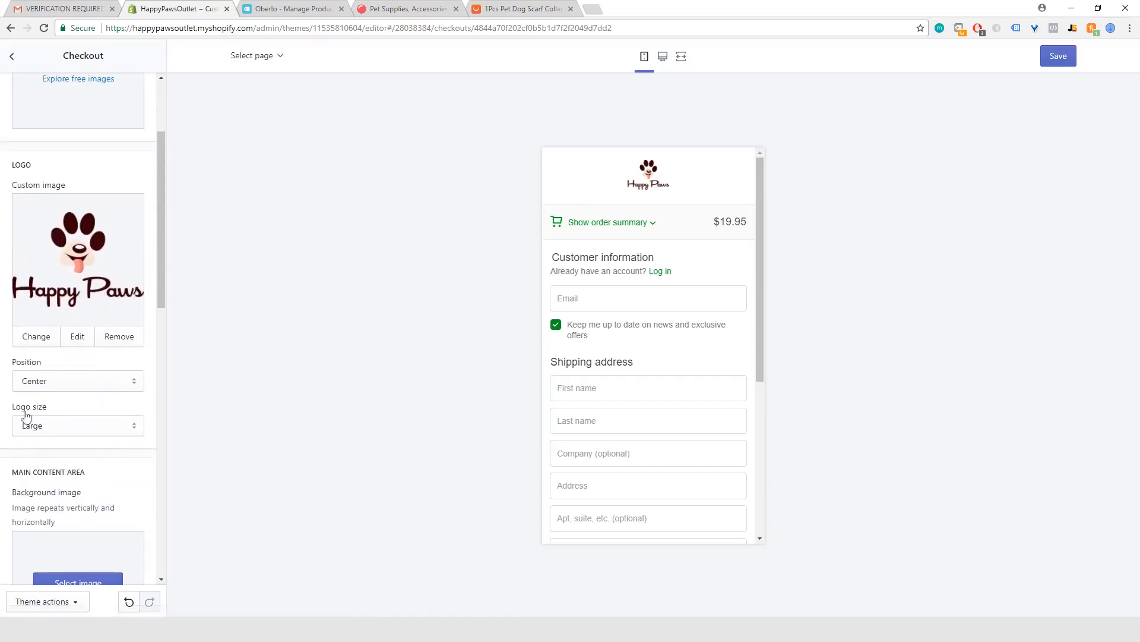
pyautogui.click(89, 429)
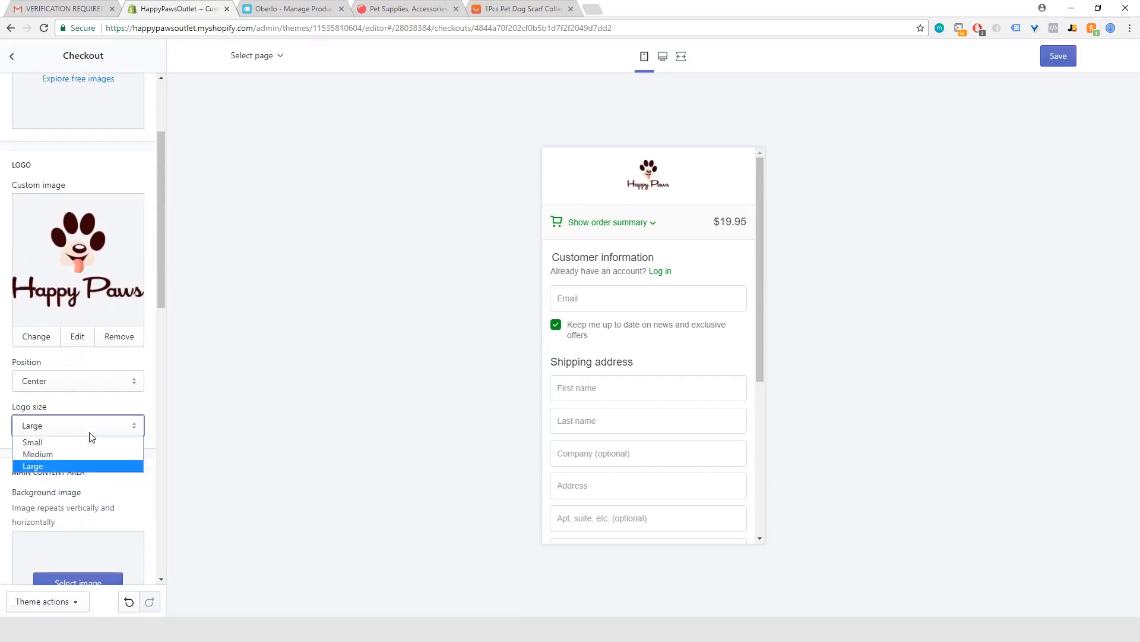
pyautogui.click(59, 443)
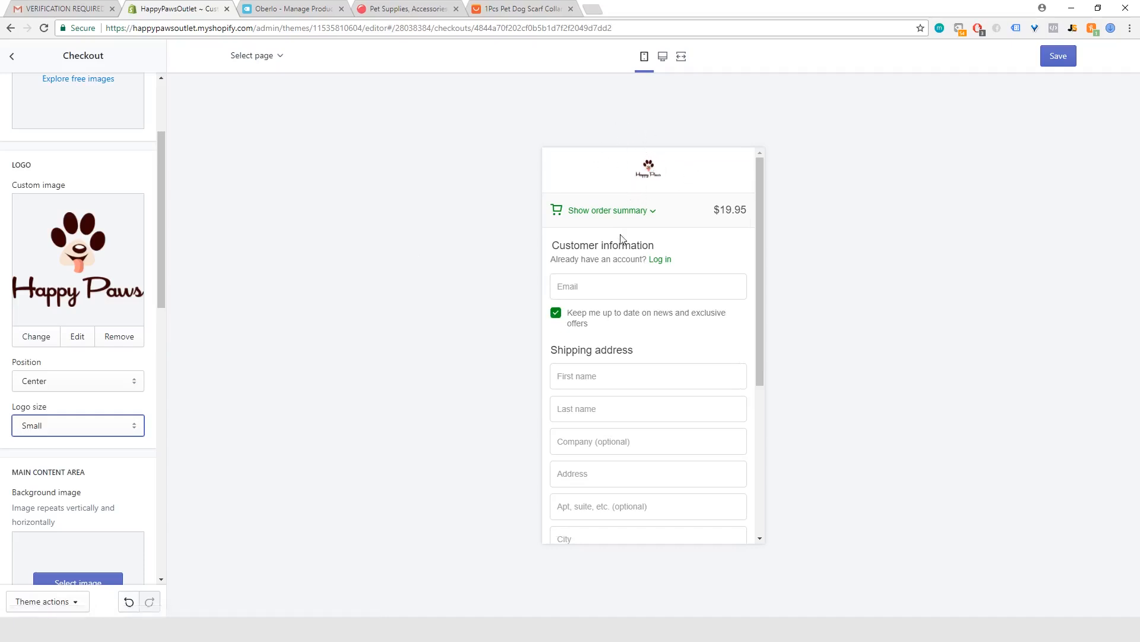
pyautogui.click(76, 430)
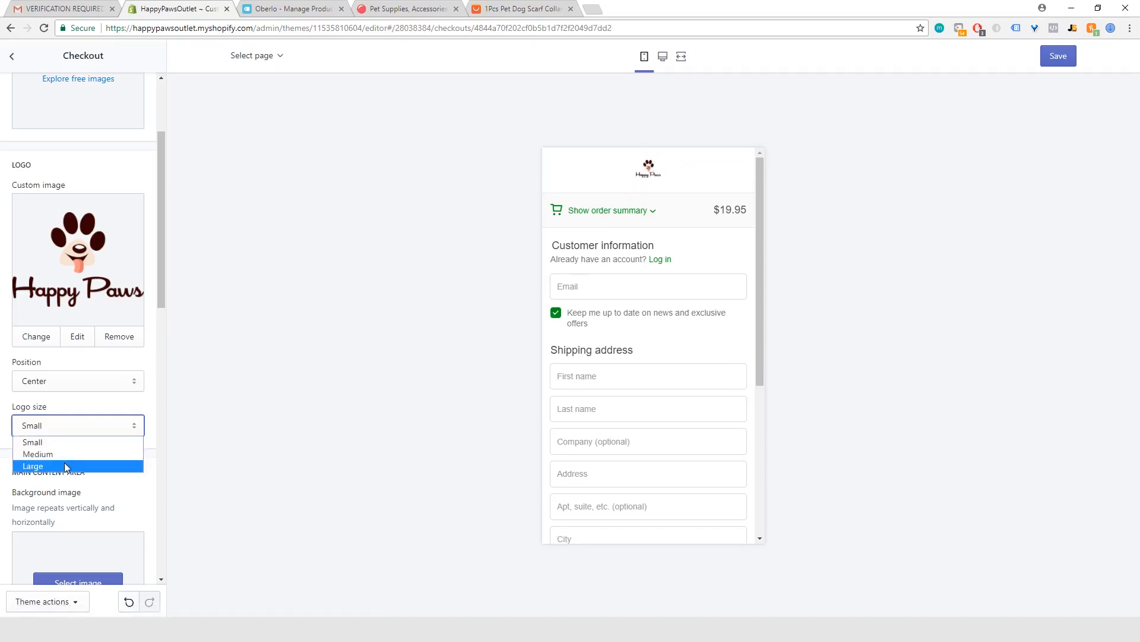
pyautogui.click(68, 466)
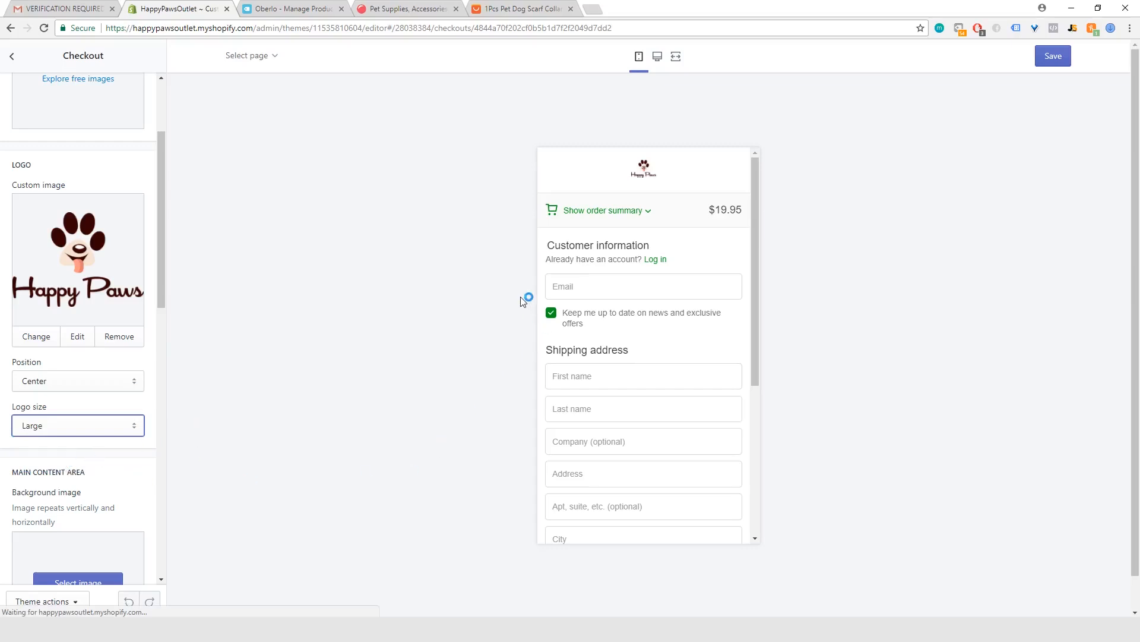
# Step: Expand the order summary in the mobile checkout preview and examine the whole page down to the policy links
pyautogui.click(646, 229)
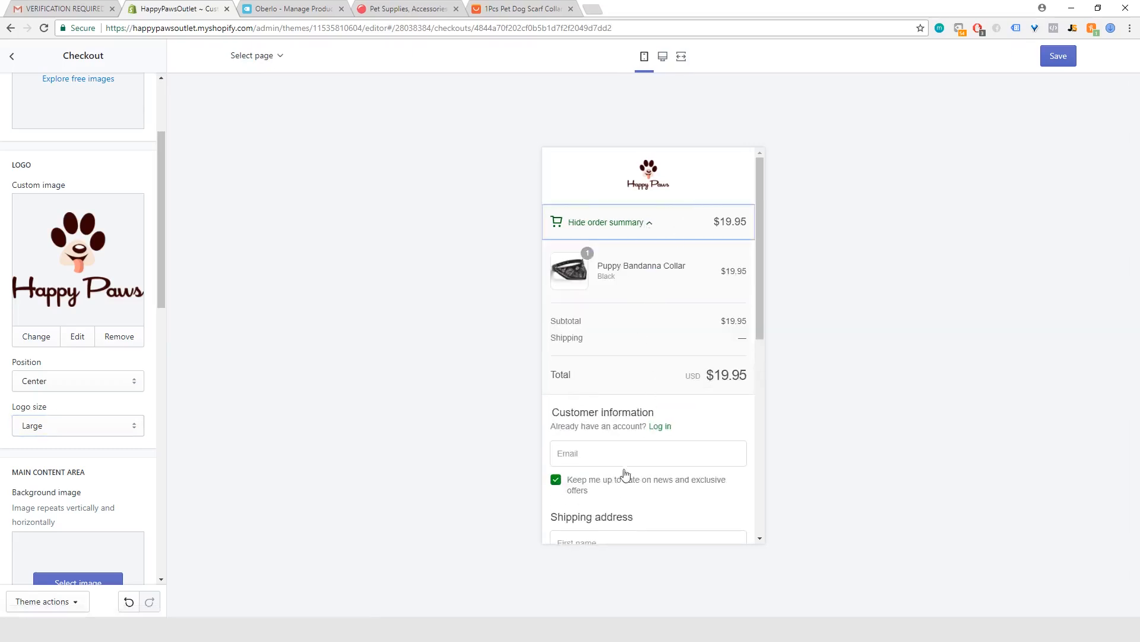
pyautogui.scroll(-2, 625, 473)
pyautogui.scroll(-1, 647, 427)
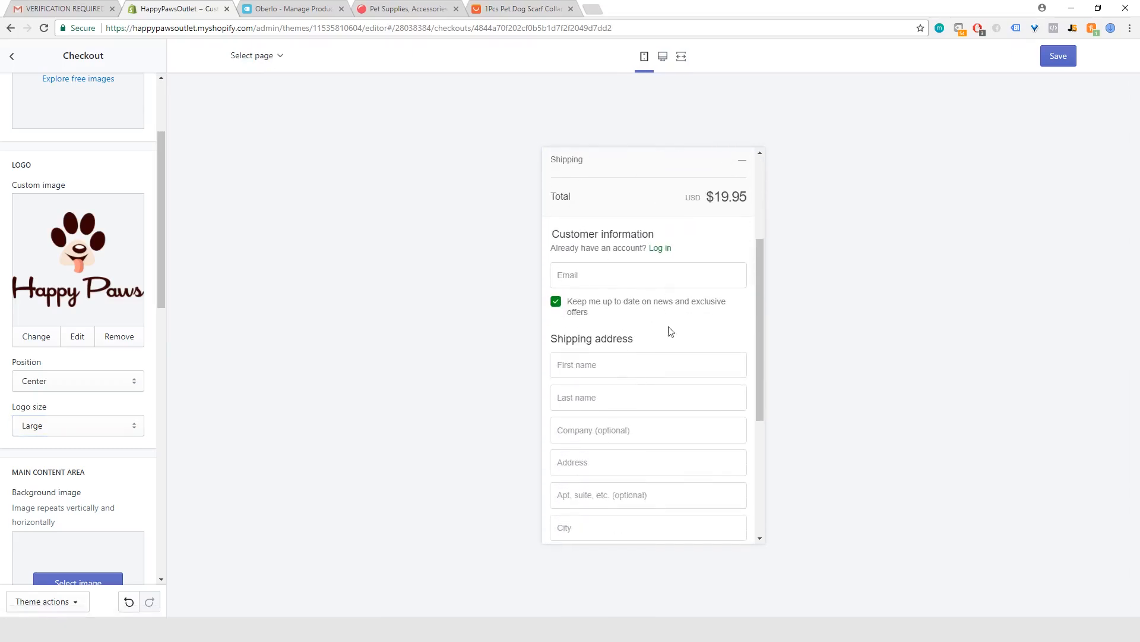
pyautogui.scroll(-3, 654, 490)
pyautogui.scroll(-1, 662, 490)
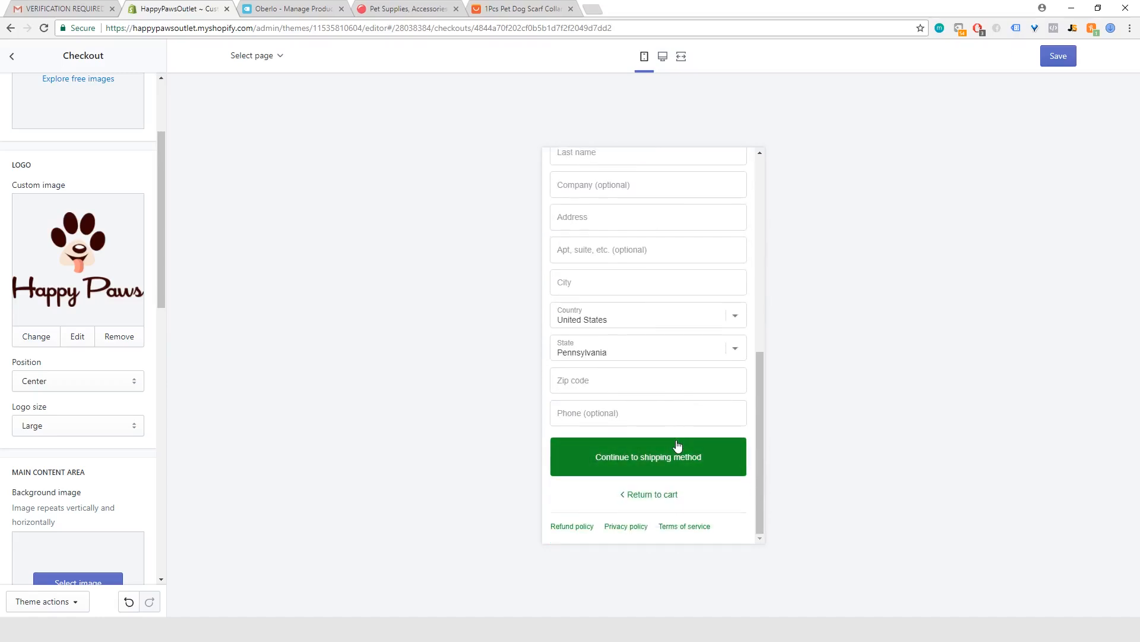
pyautogui.scroll(5, 643, 452)
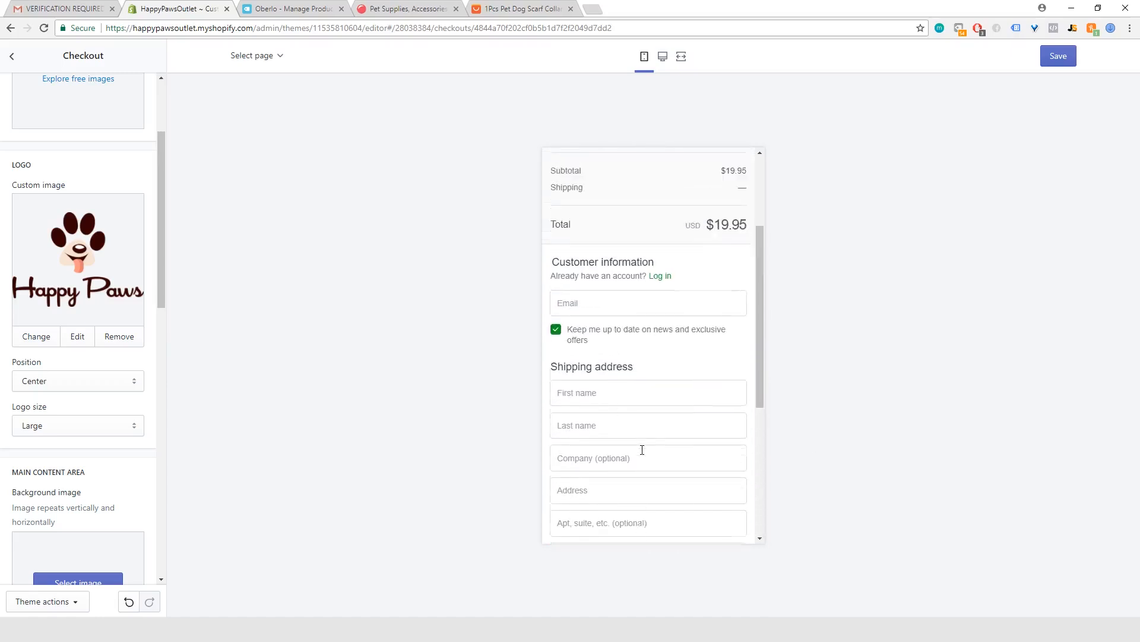
pyautogui.scroll(1, 643, 450)
pyautogui.scroll(2, 603, 272)
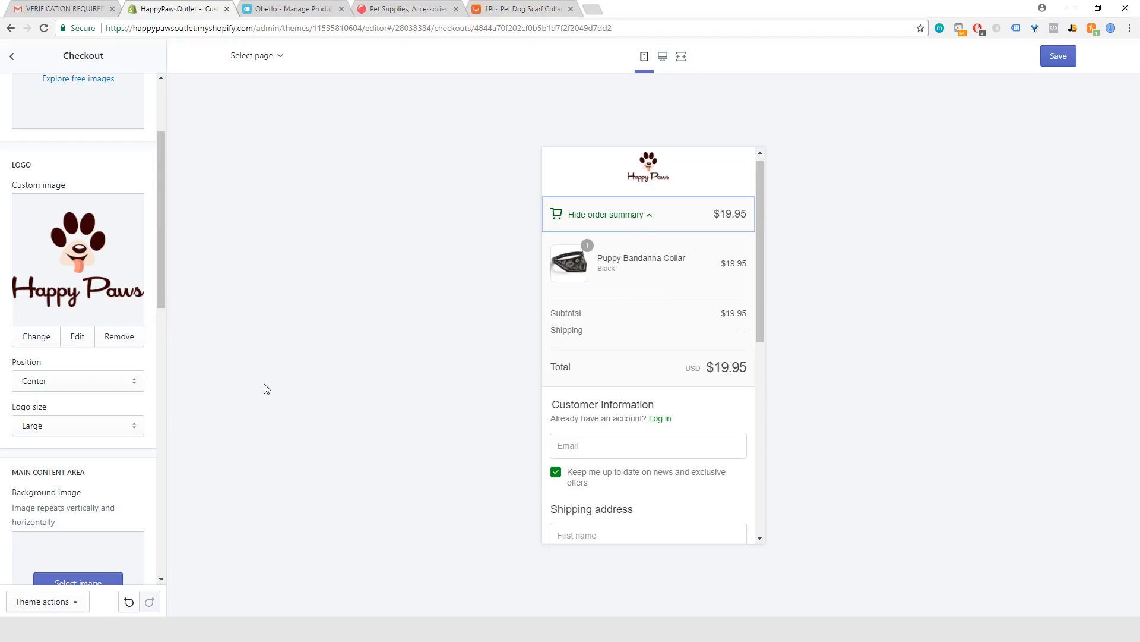
# Step: Save the checkout page changes and leave the theme editor
pyautogui.click(1055, 60)
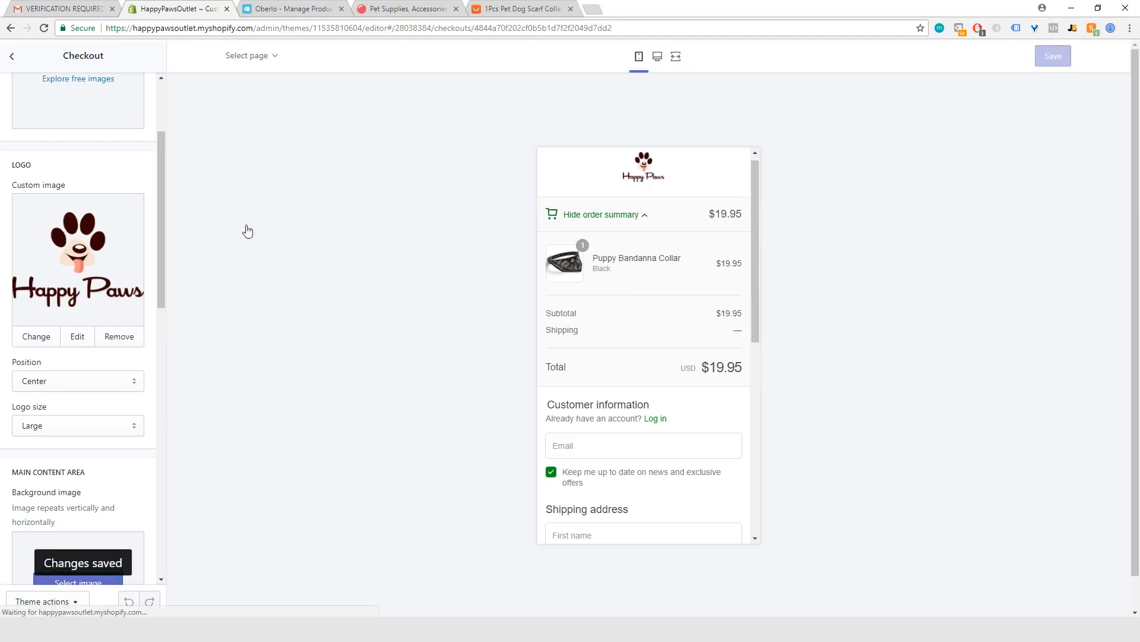
pyautogui.scroll(2, 139, 386)
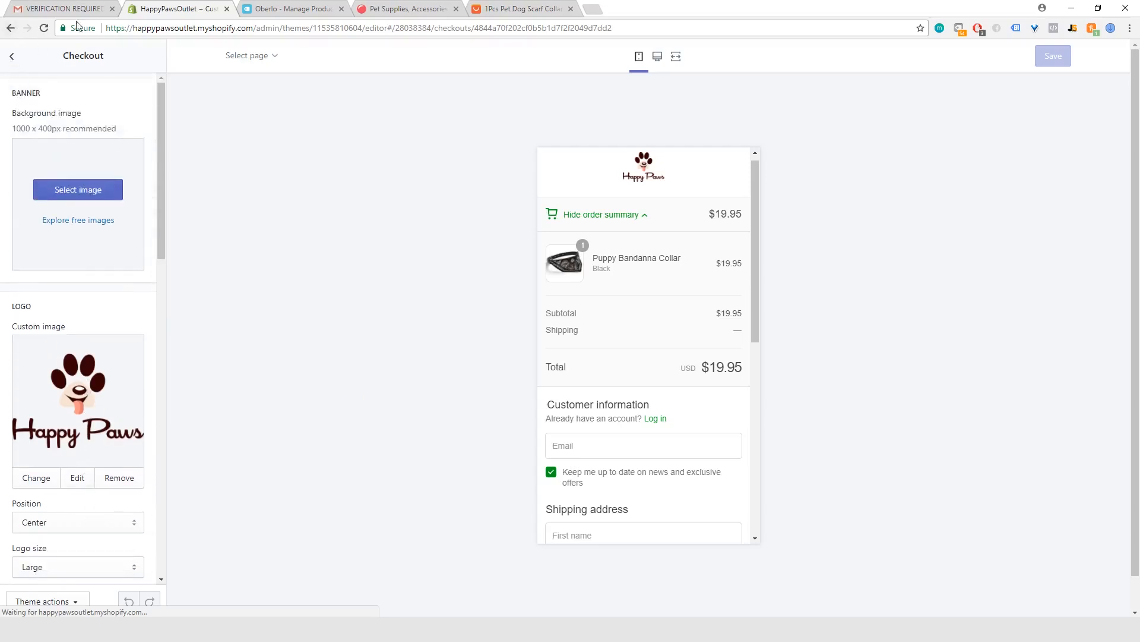
pyautogui.click(11, 60)
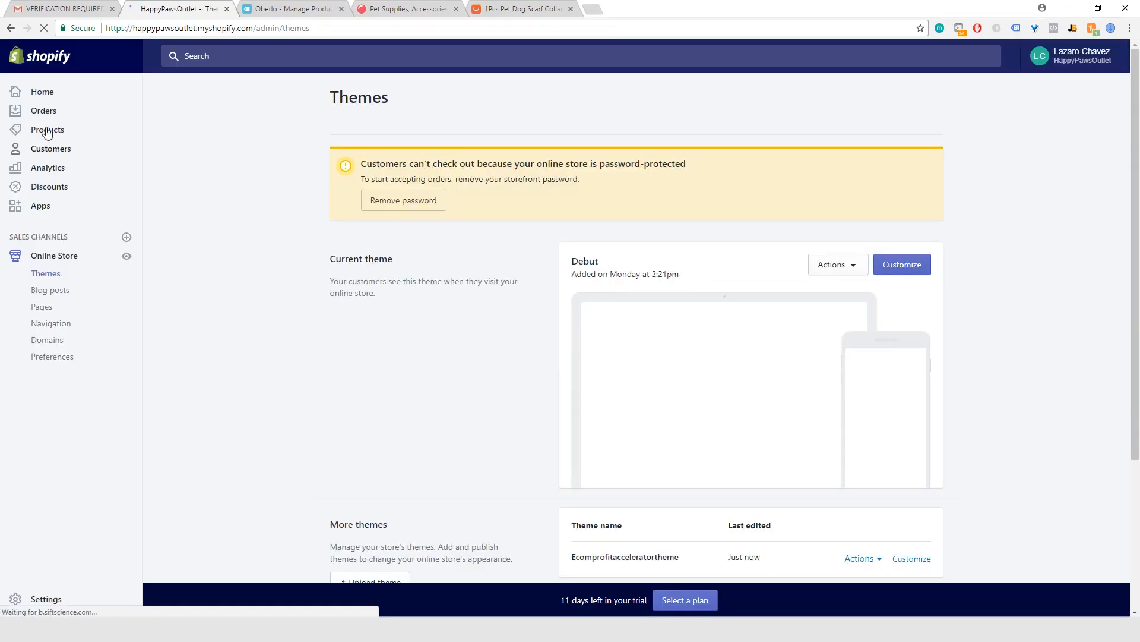
# Step: Open the Black variant of the Puppy Bandanna Collar product for editing and go to its pricing and inventory details
pyautogui.click(47, 130)
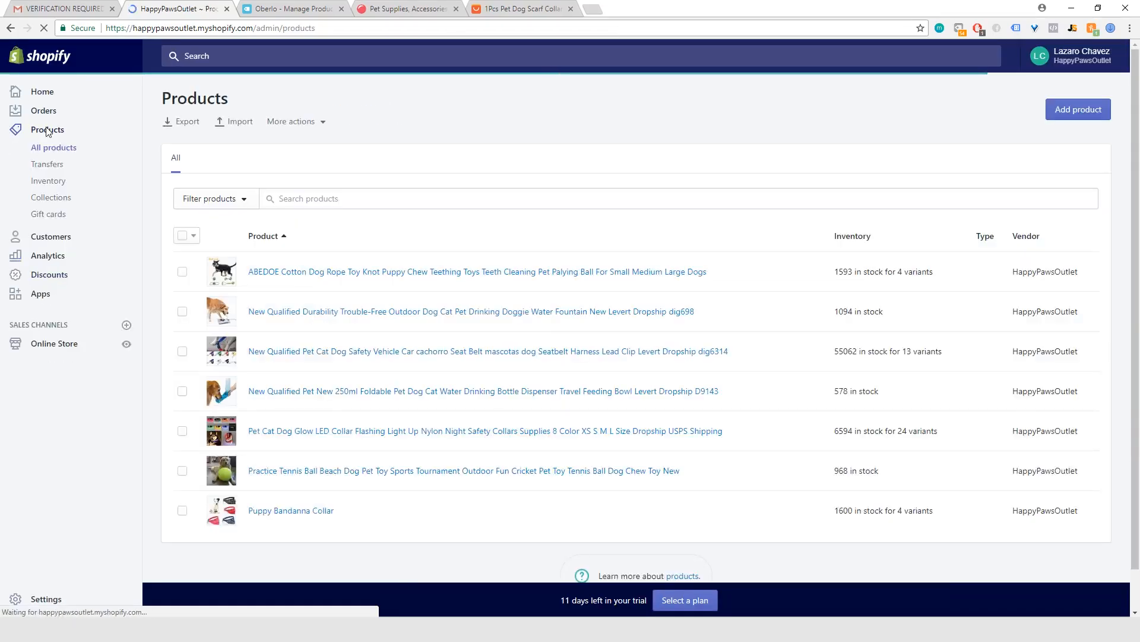
pyautogui.click(283, 516)
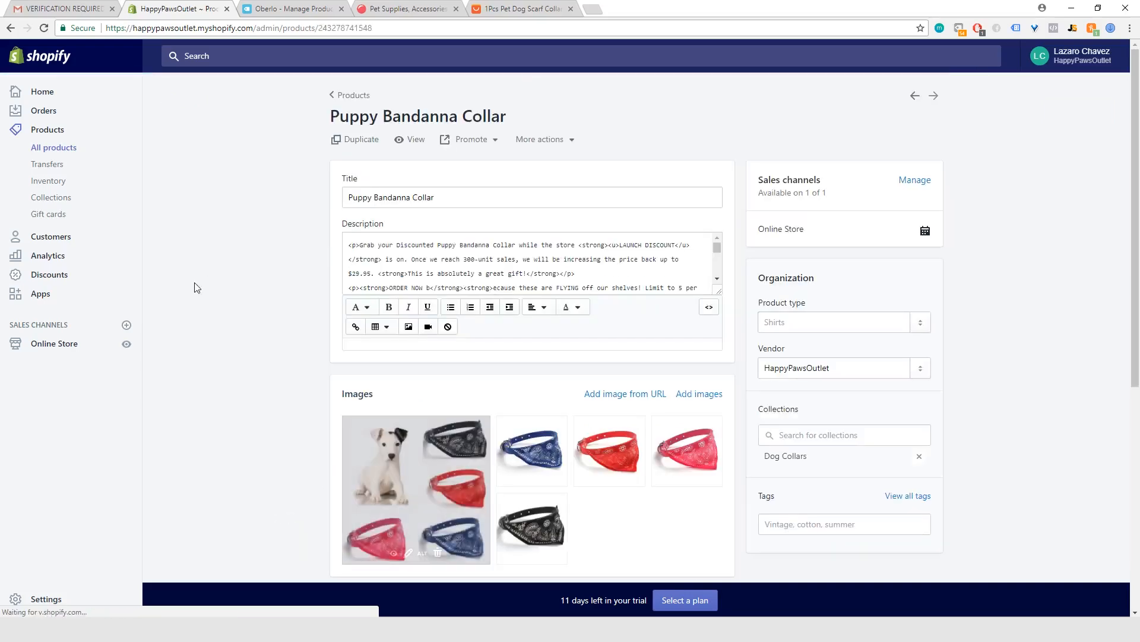
pyautogui.scroll(-15, 279, 258)
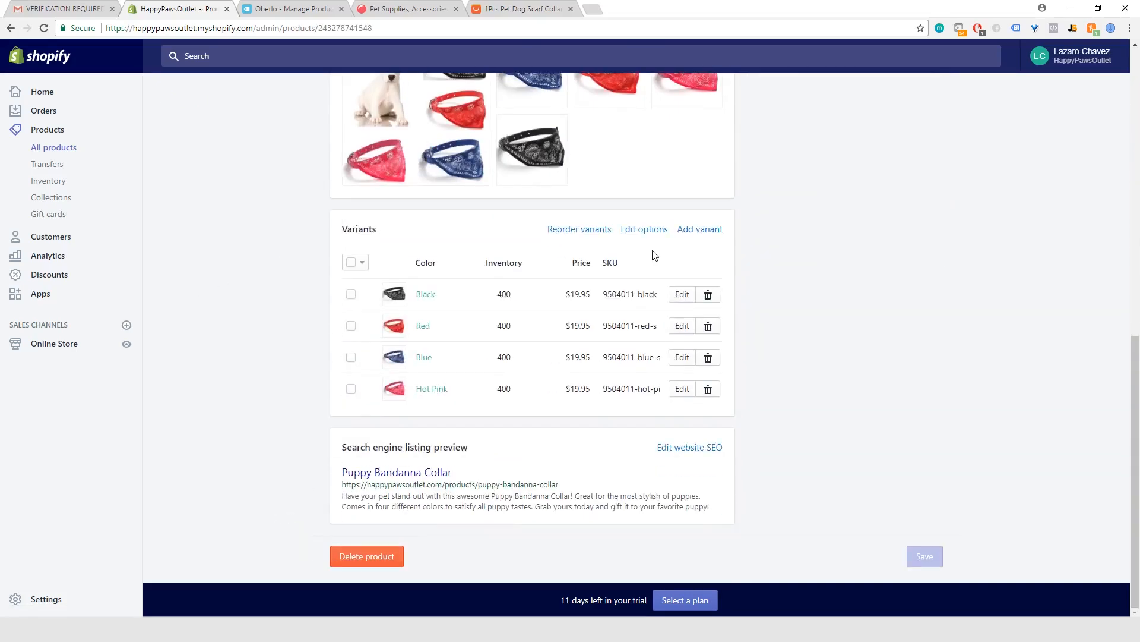
pyautogui.click(682, 295)
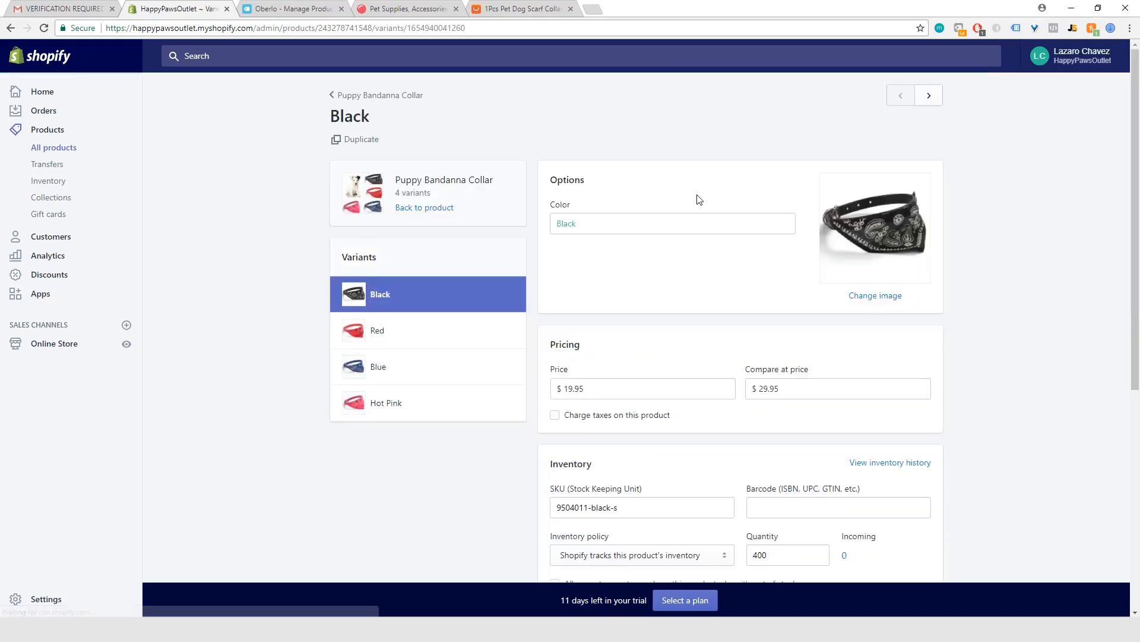
pyautogui.scroll(-6, 646, 328)
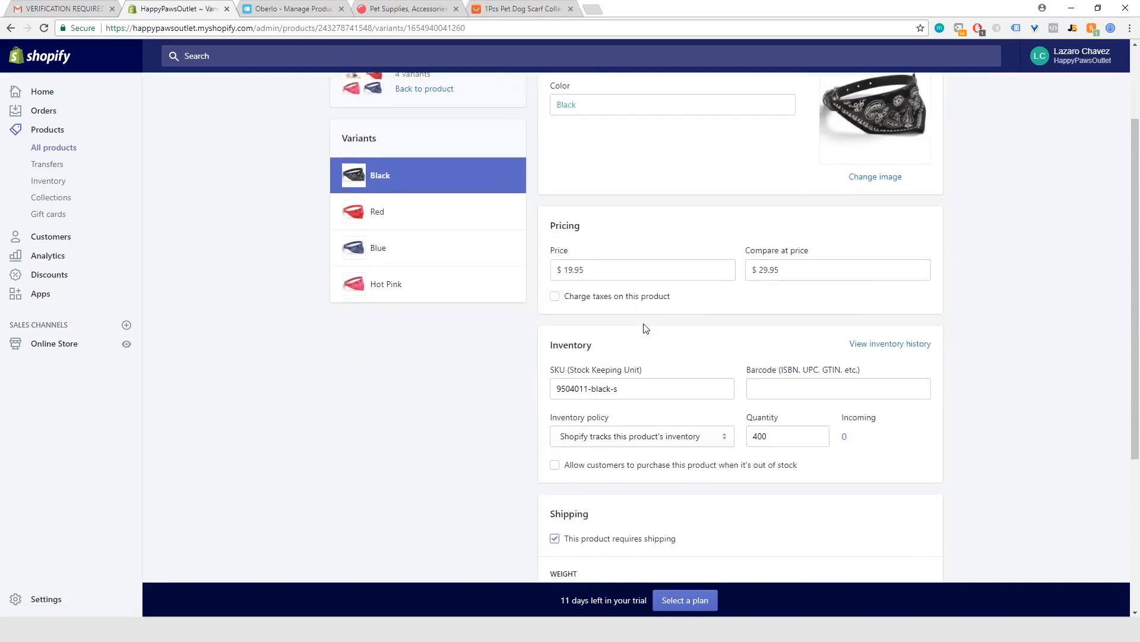
# Step: Set the Black variant's shipping weight to 5.0 lb and save the variant
pyautogui.click(579, 380)
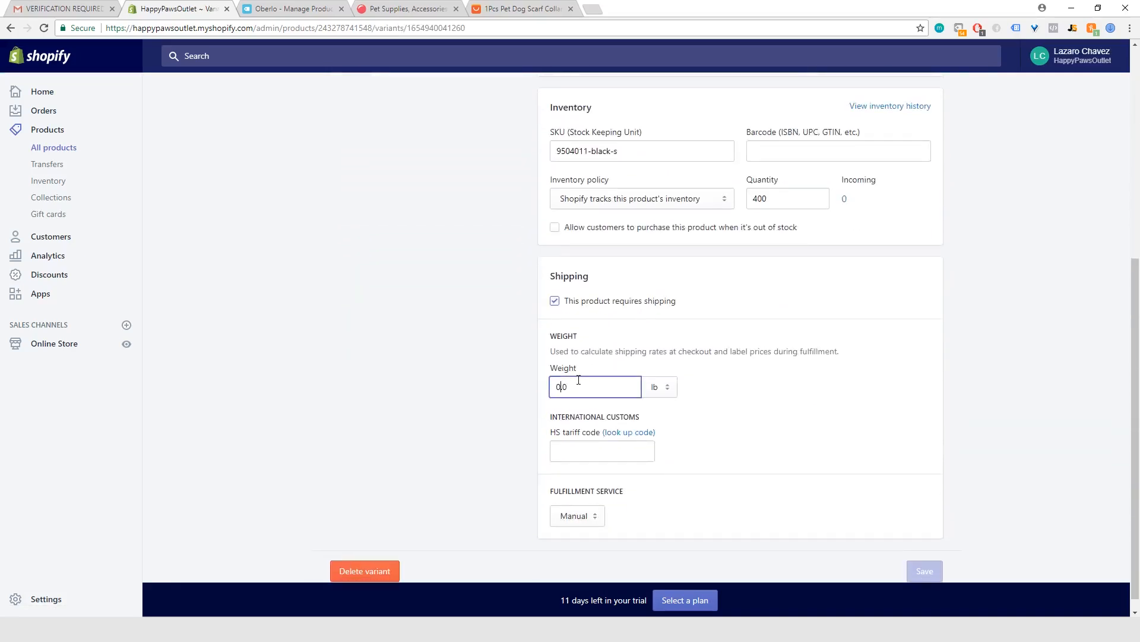
pyautogui.press('Left')
pyautogui.press('Left')
pyautogui.press('BackSpace')
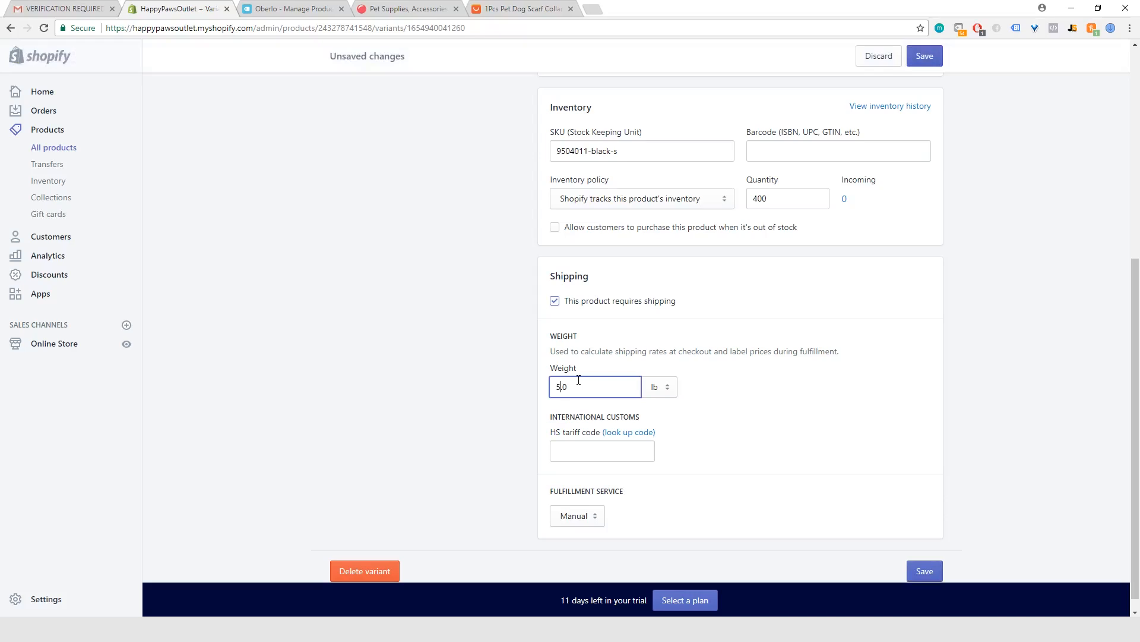
pyautogui.click(443, 386)
pyautogui.click(934, 571)
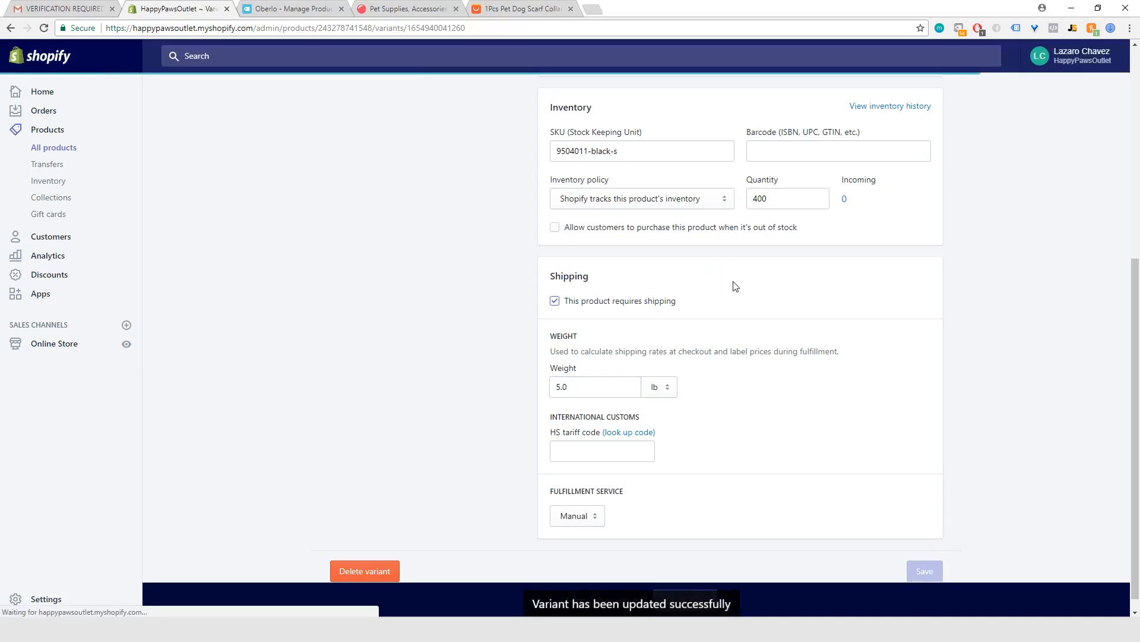
# Step: Go to the Red variant, set its shipping weight to 5.0 lb and save it
pyautogui.scroll(6, 735, 286)
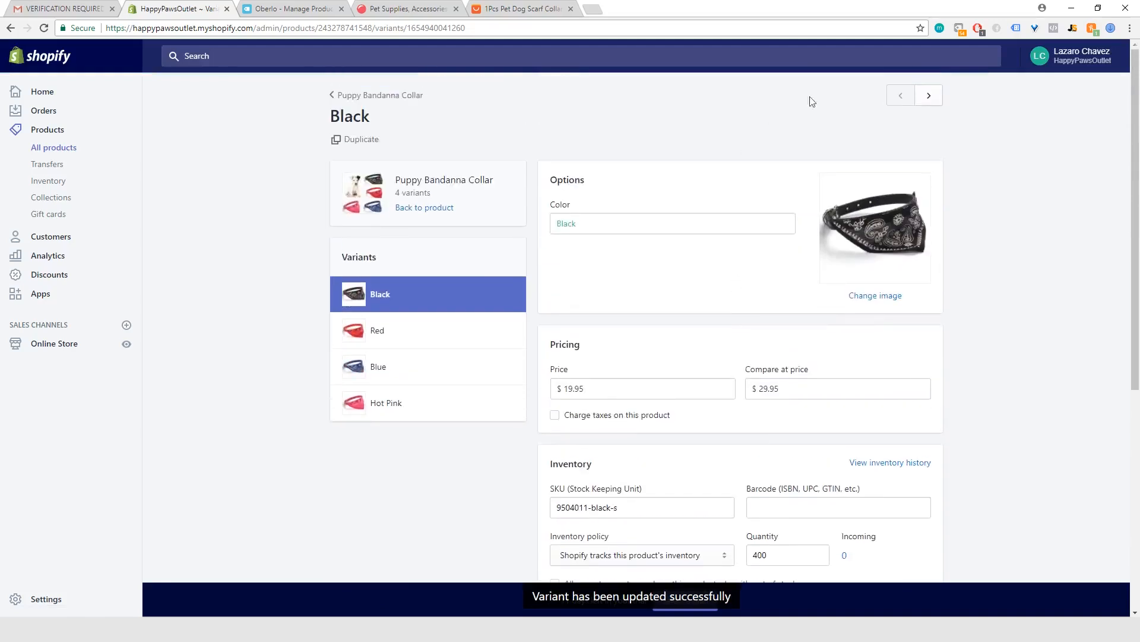
pyautogui.click(929, 96)
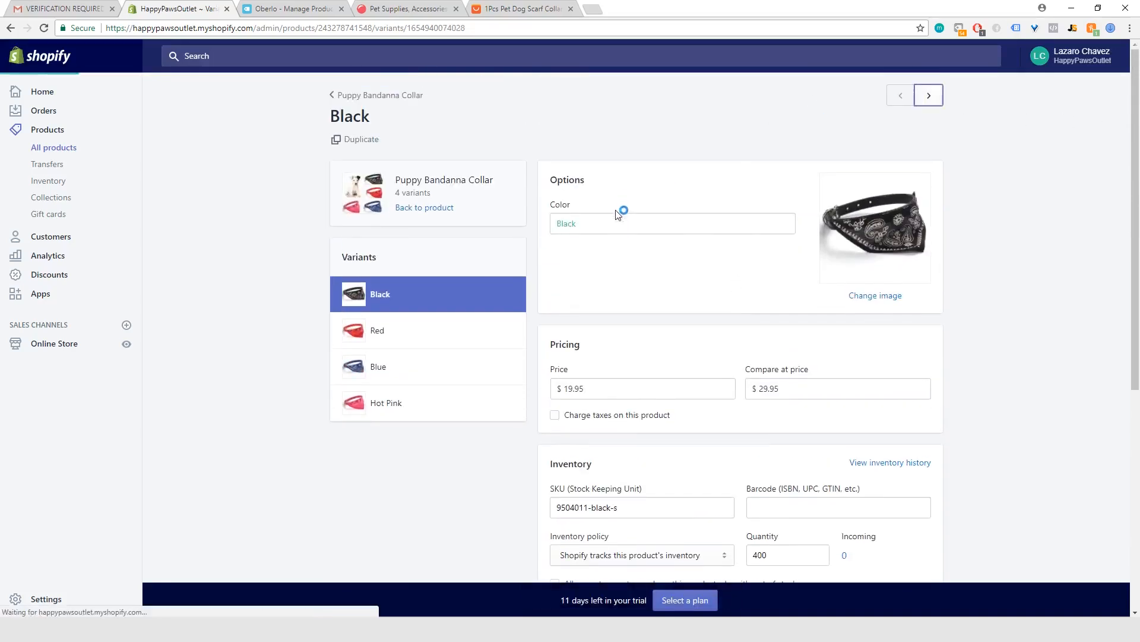
pyautogui.scroll(-6, 624, 282)
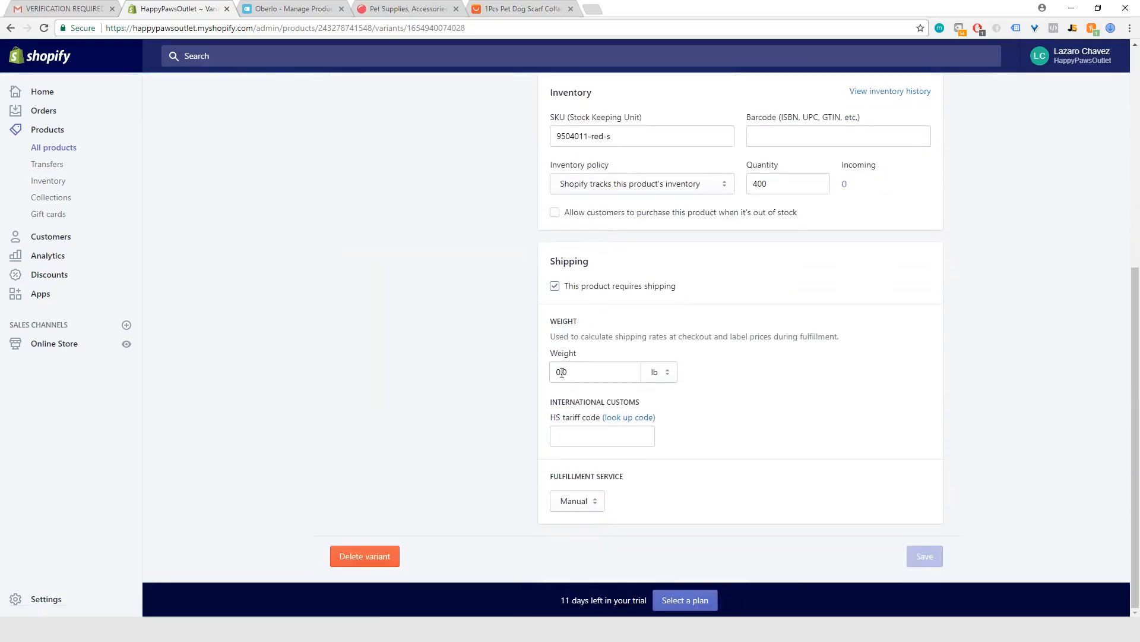
pyautogui.click(562, 372)
pyautogui.press('BackSpace')
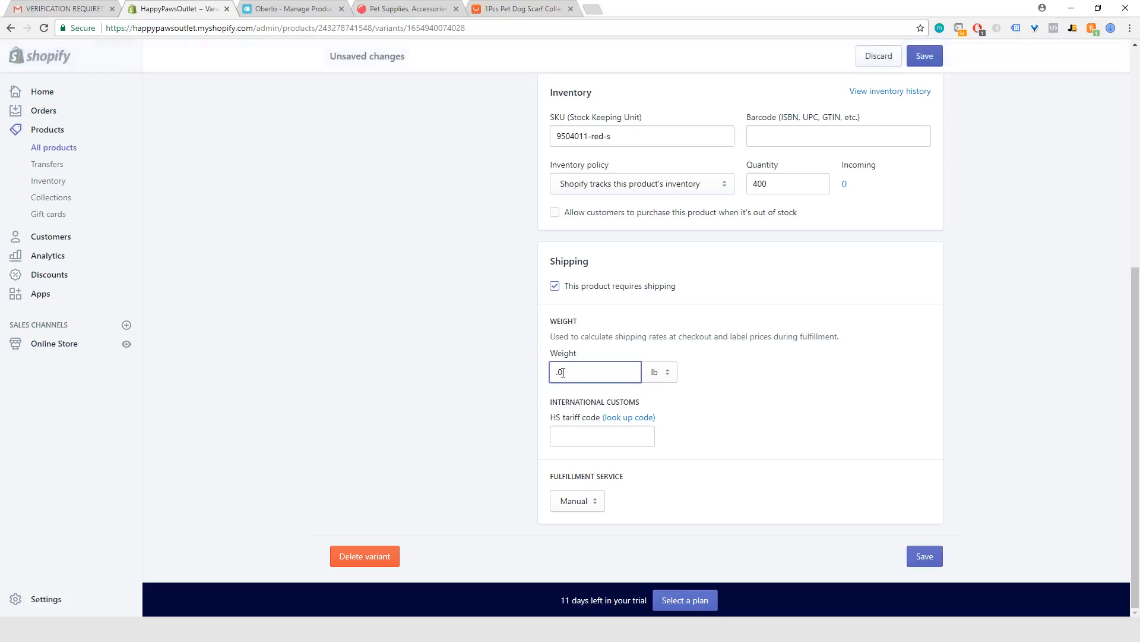
pyautogui.write('5')
pyautogui.click(928, 555)
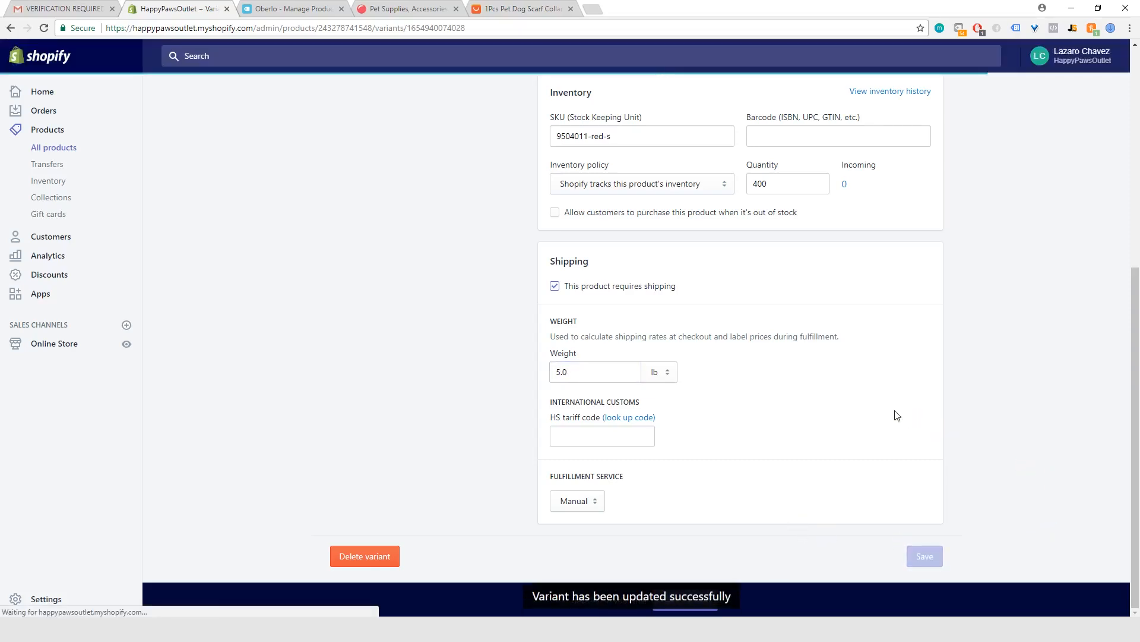
# Step: Go to the Blue variant, change its shipping weight to match the Black and Red variants, and save it
pyautogui.scroll(6, 894, 414)
pyautogui.click(930, 96)
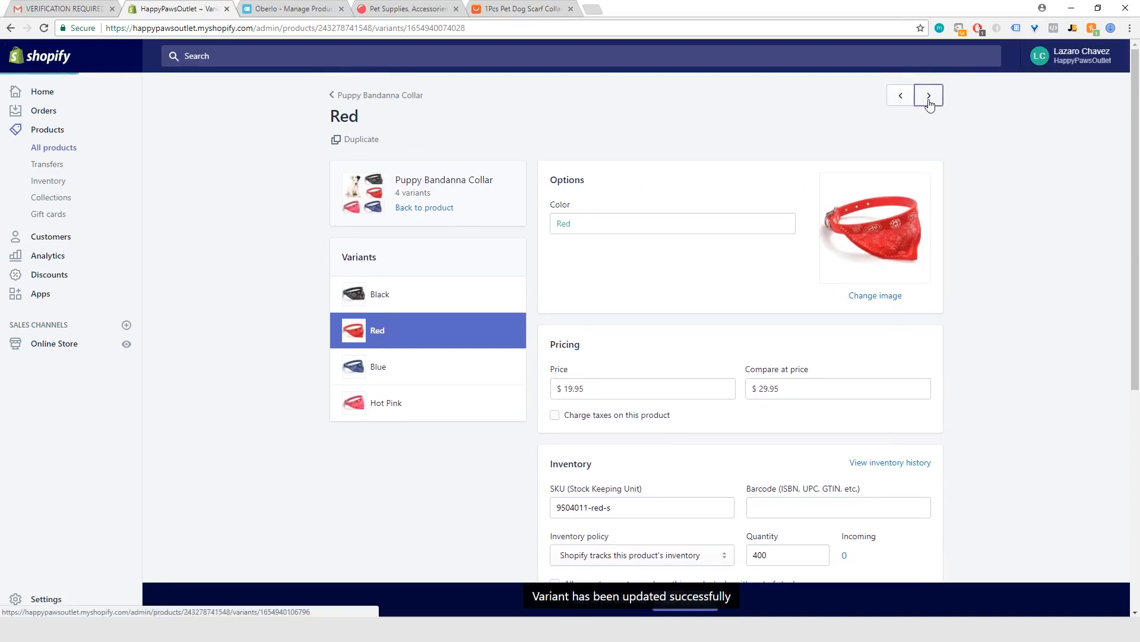
pyautogui.scroll(-6, 640, 265)
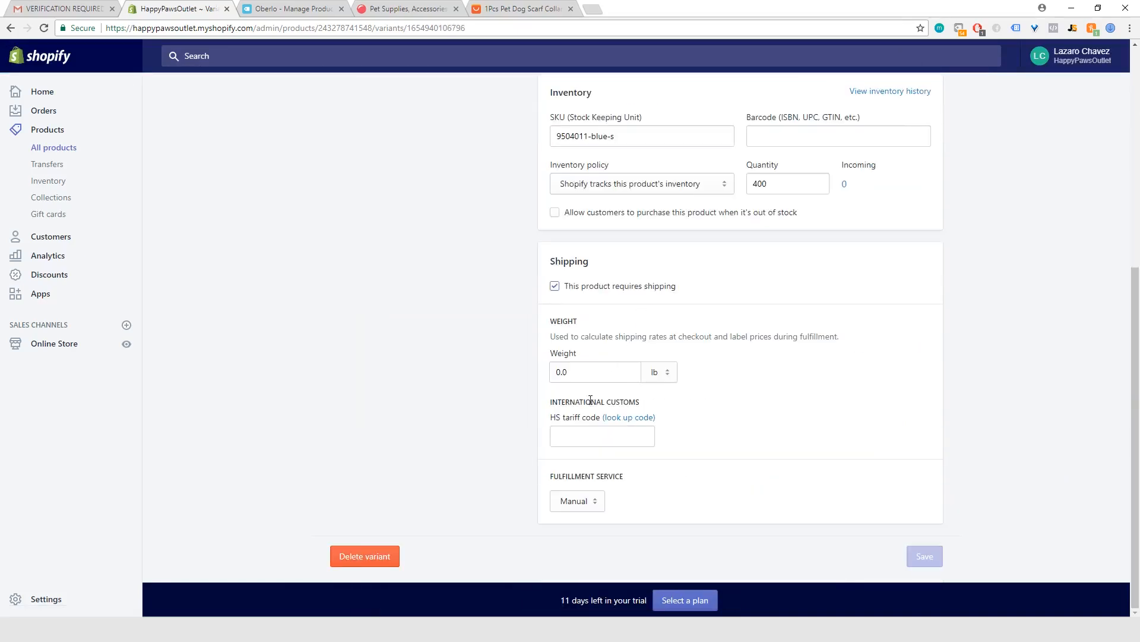
pyautogui.click(561, 372)
pyautogui.press('BackSpace')
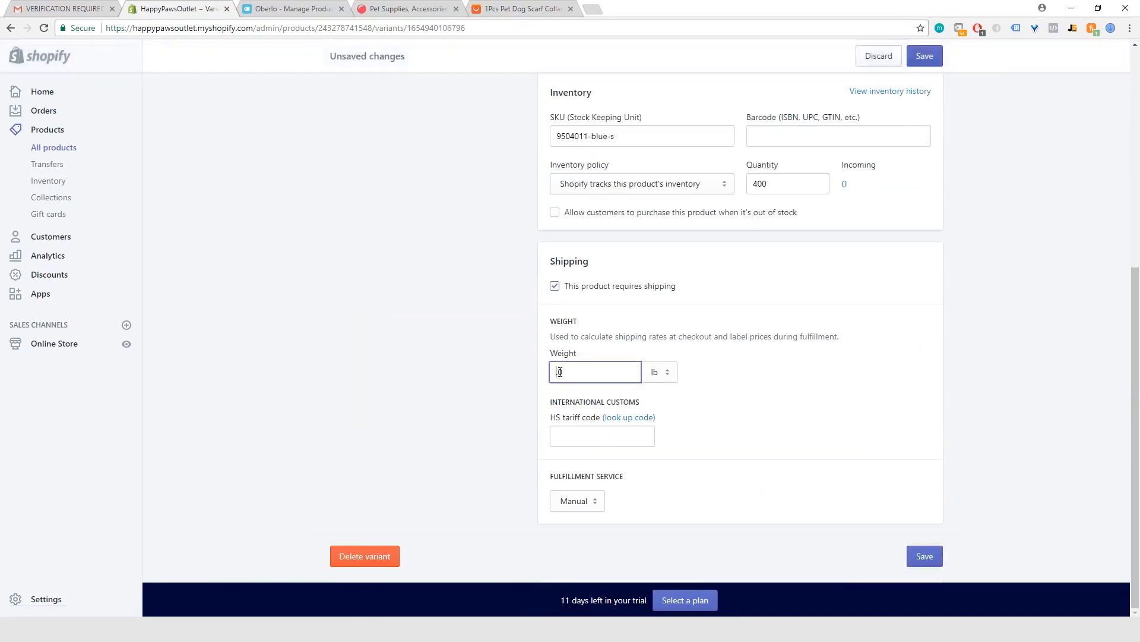
pyautogui.click(925, 556)
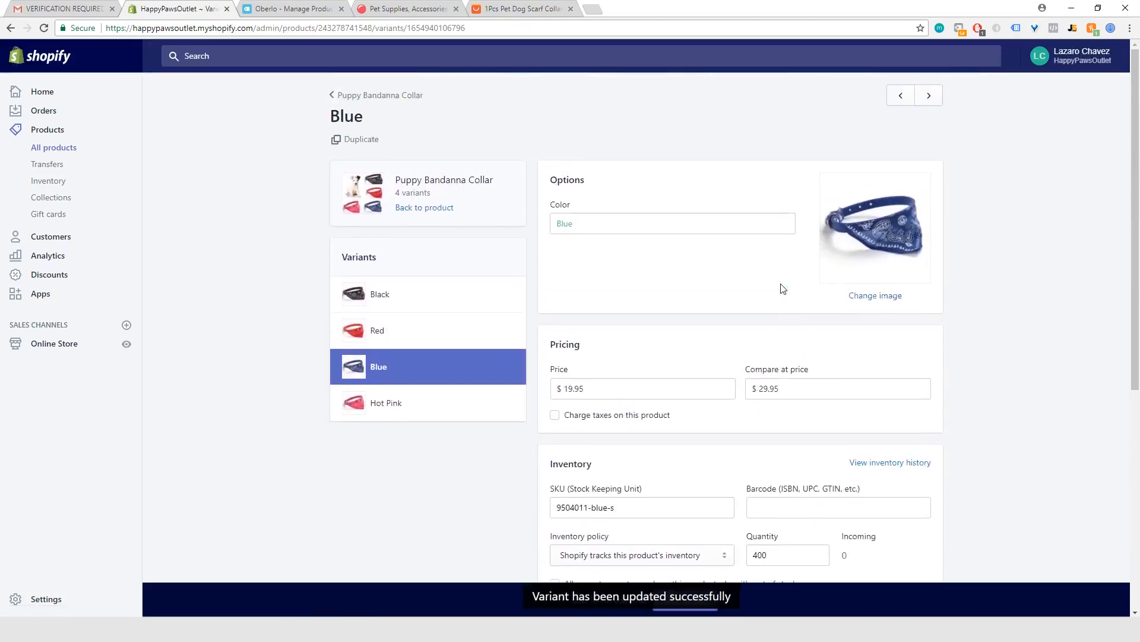
# Step: Go to the Hot Pink variant, set its shipping weight to 5.0 lb and save it
pyautogui.click(929, 95)
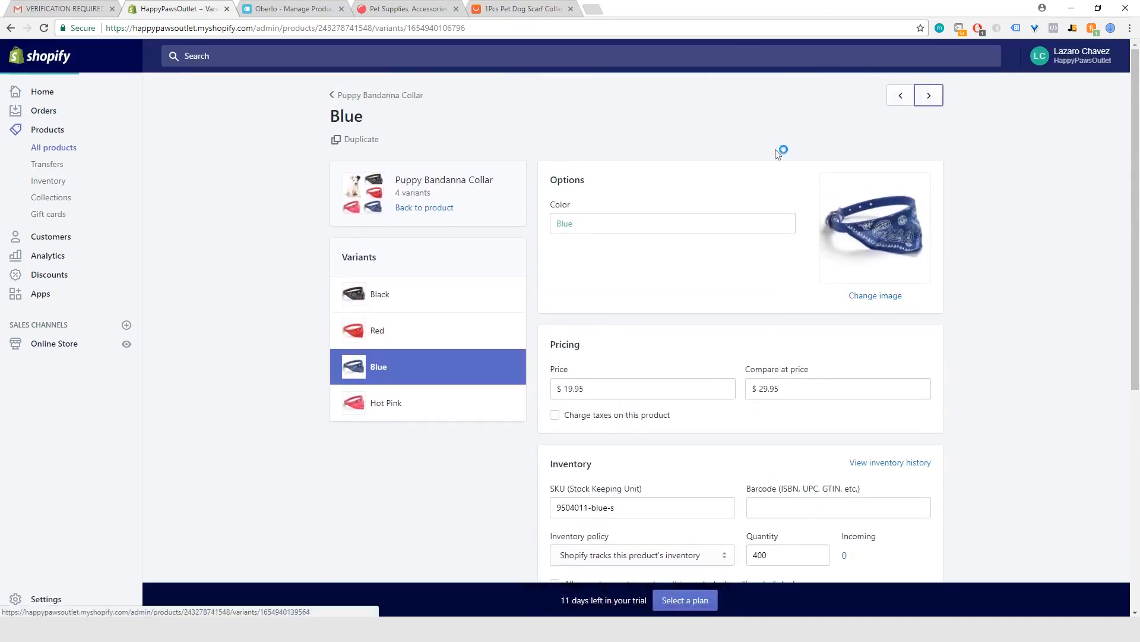
pyautogui.scroll(-3, 607, 293)
pyautogui.scroll(-4, 607, 293)
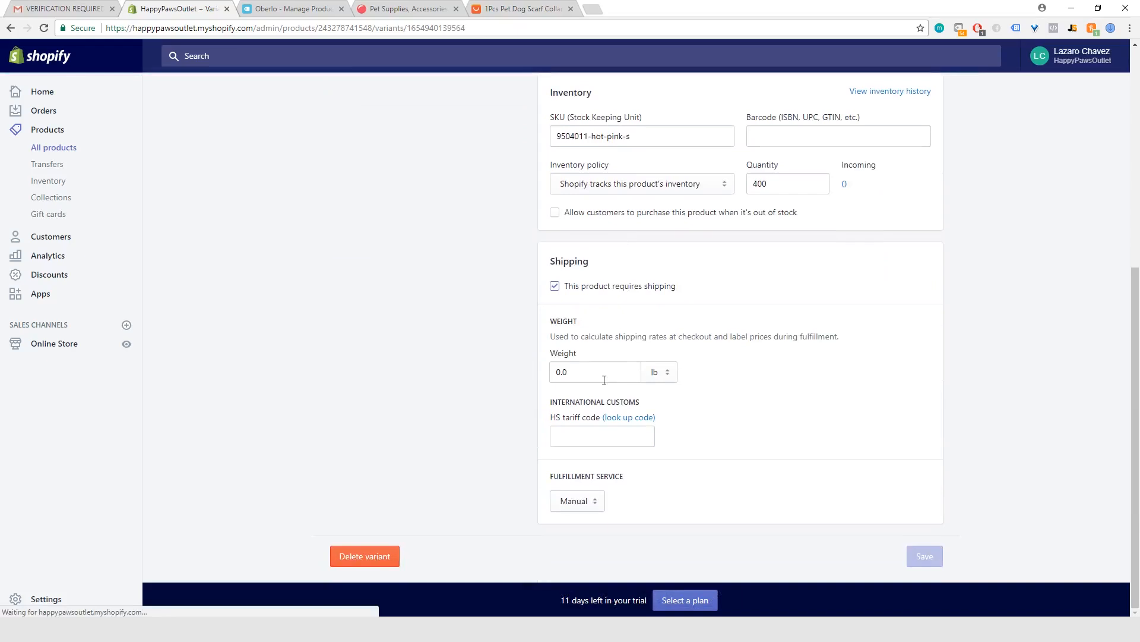
pyautogui.click(559, 372)
pyautogui.press('BackSpace')
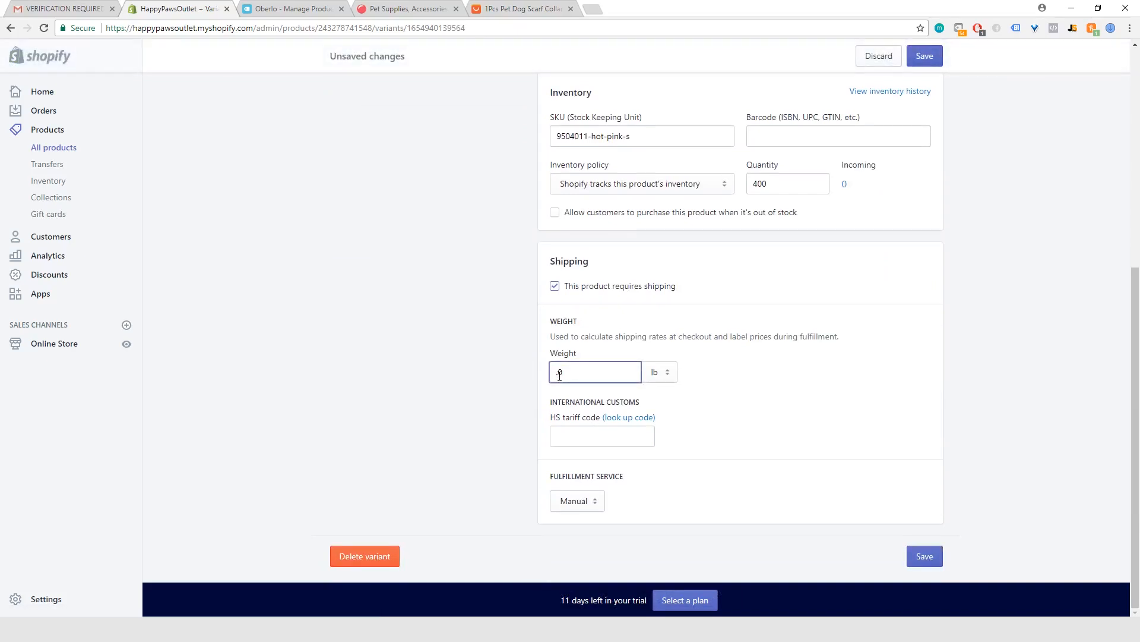
pyautogui.click(789, 407)
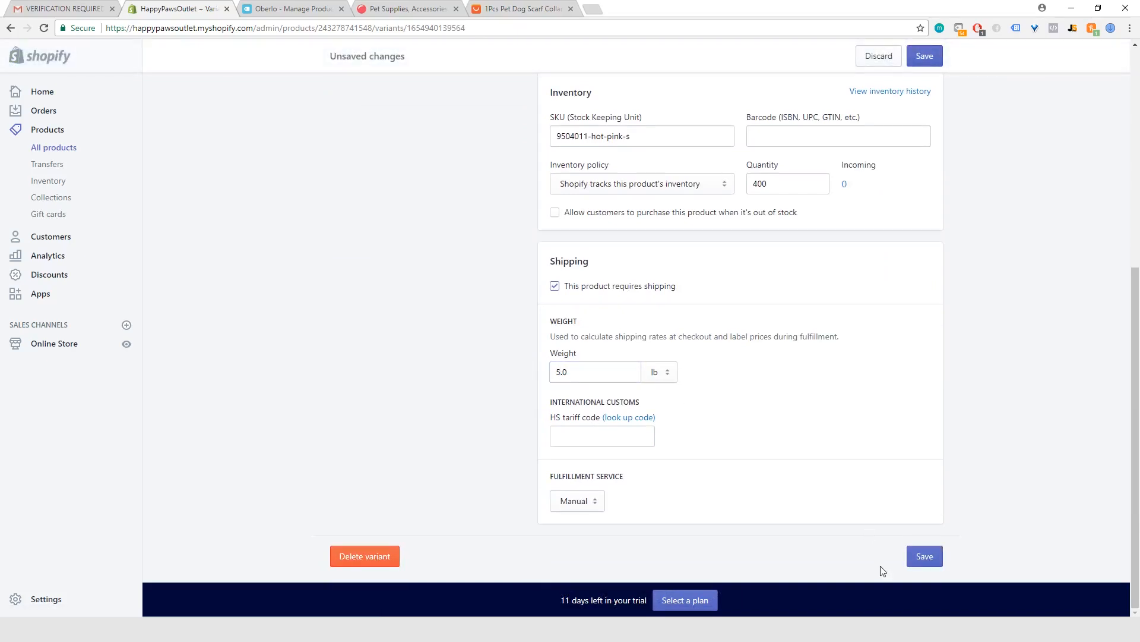
pyautogui.click(917, 558)
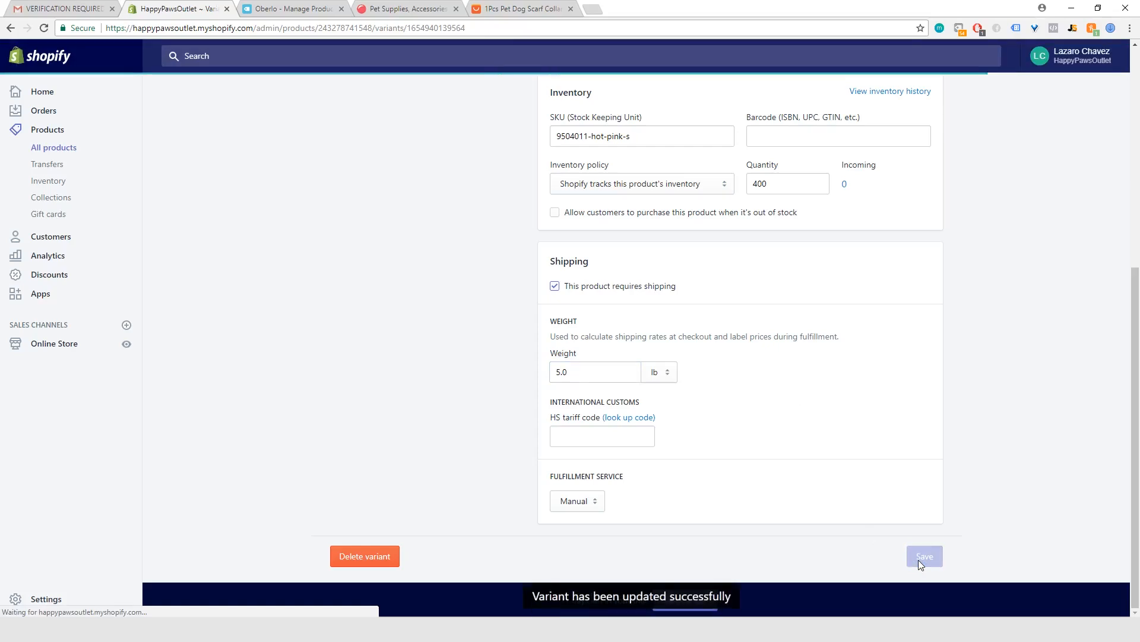
# Step: Review the Hot Pink variant's details, then return to the Puppy Bandanna Collar product and look over its images and variants
pyautogui.scroll(2, 851, 454)
pyautogui.scroll(5, 848, 466)
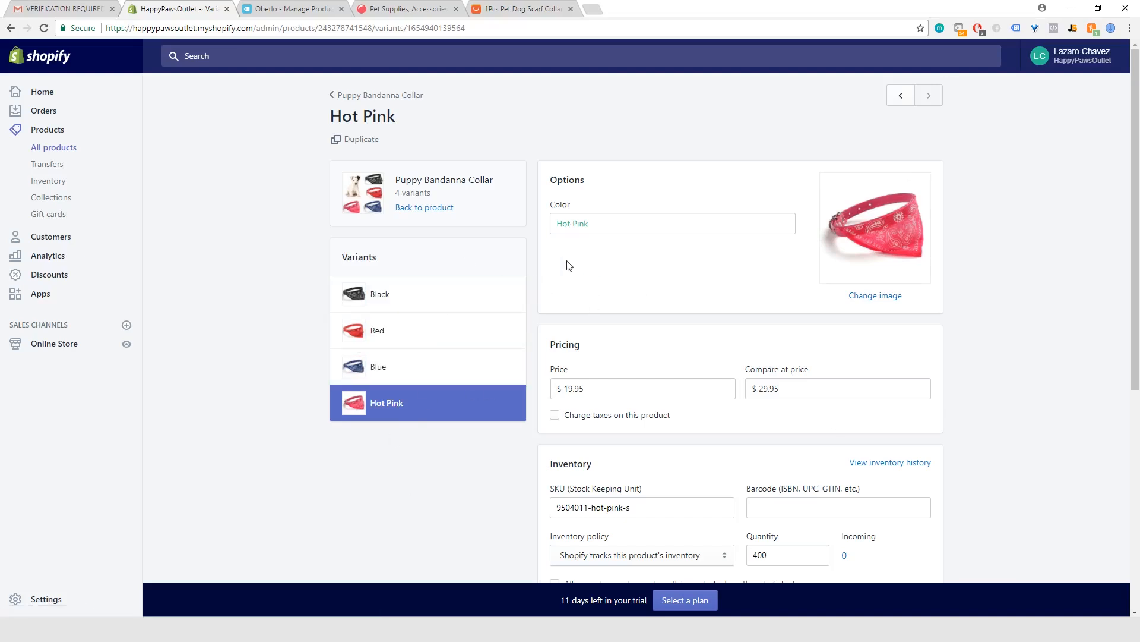
pyautogui.scroll(-6, 397, 300)
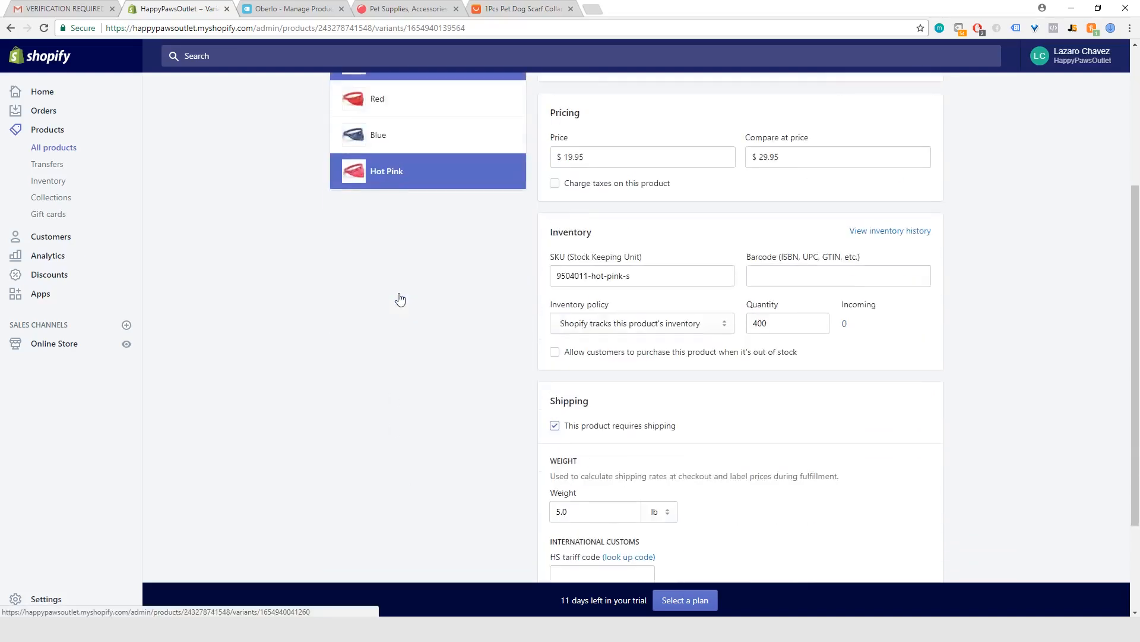
pyautogui.scroll(6, 685, 400)
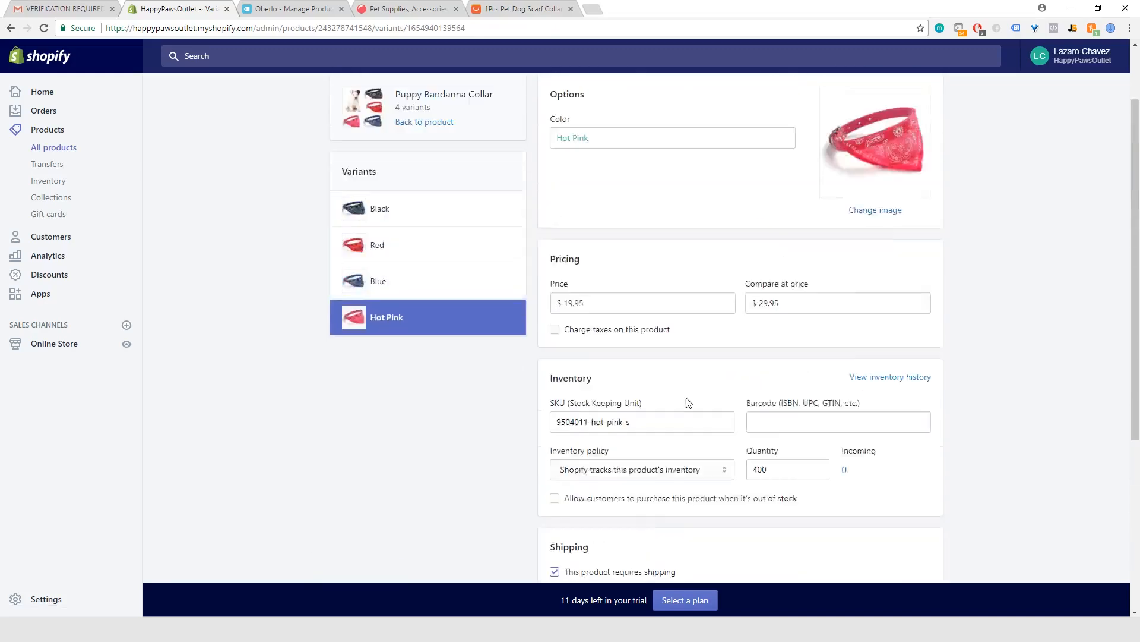
pyautogui.click(381, 96)
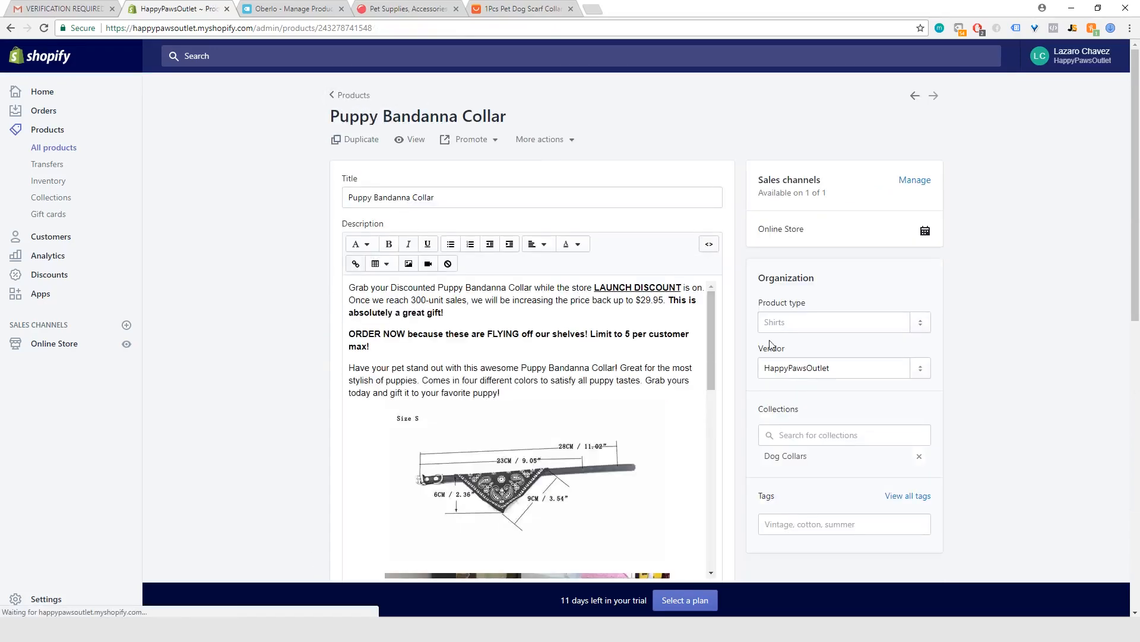
pyautogui.scroll(-7, 733, 382)
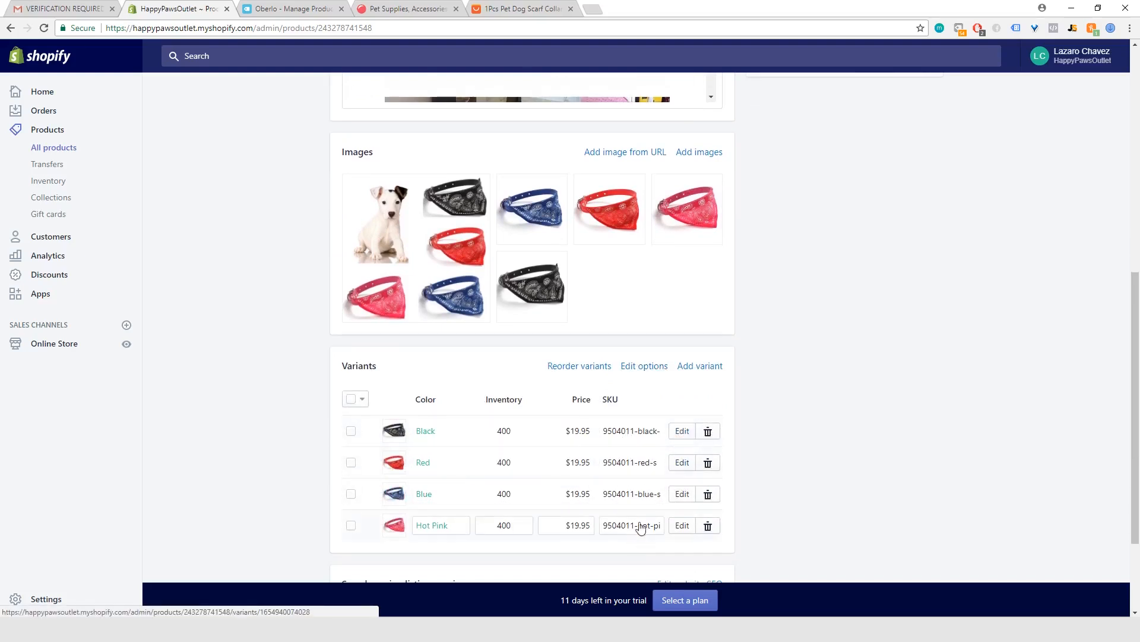
pyautogui.scroll(1, 307, 291)
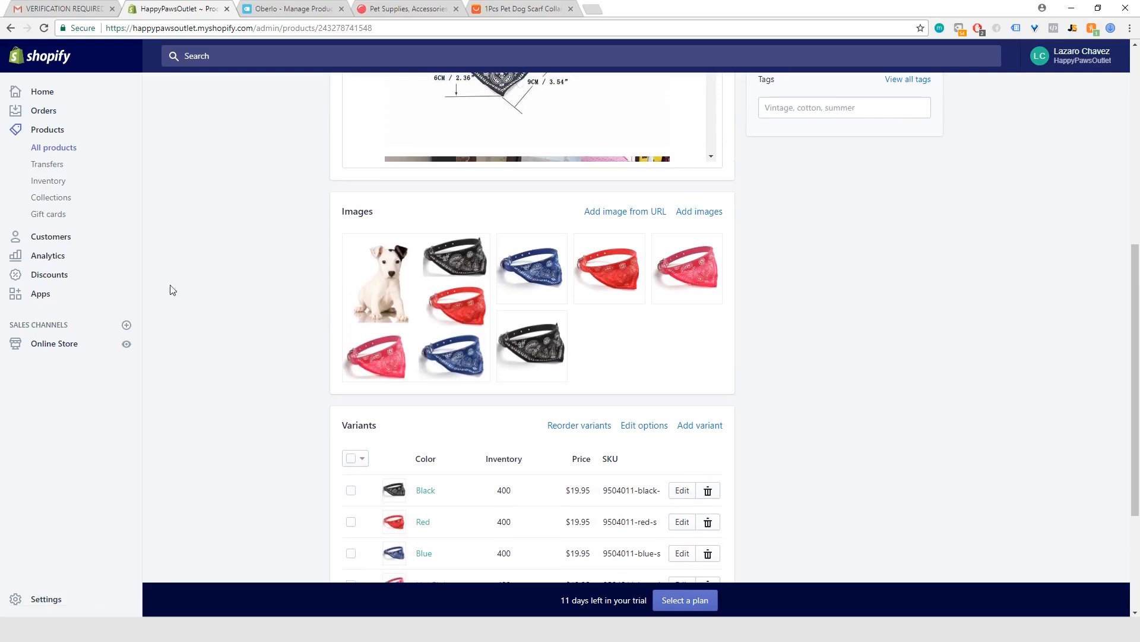
# Step: Open the online store's themes and look at the actions available for Ecomprofitacceleratortheme, including Publish, without choosing one
pyautogui.click(54, 348)
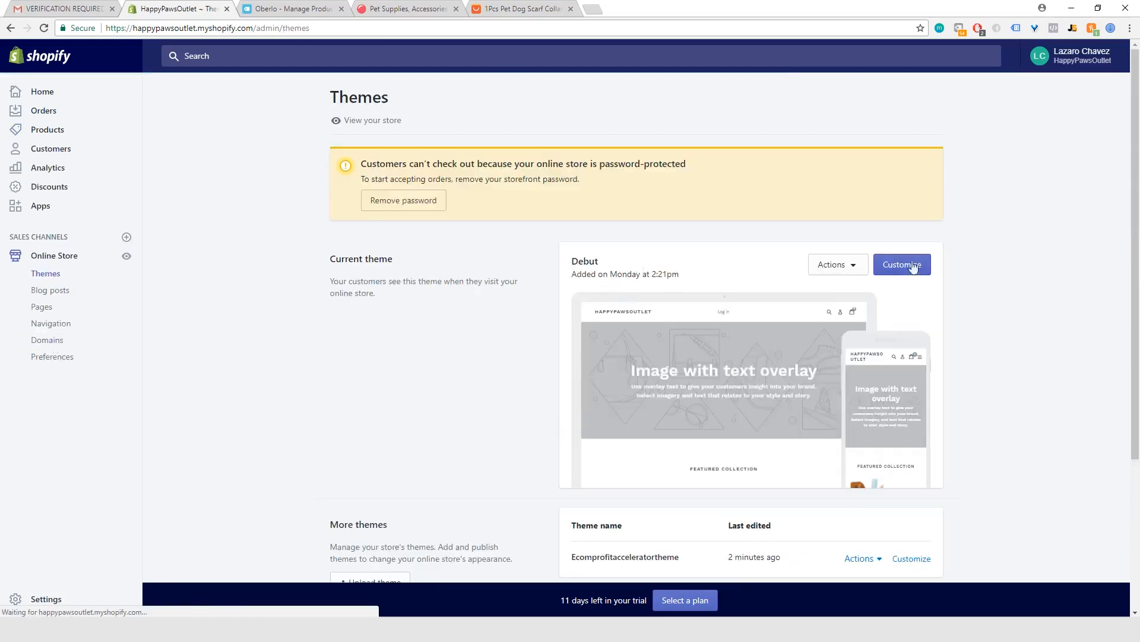
pyautogui.scroll(-3, 514, 412)
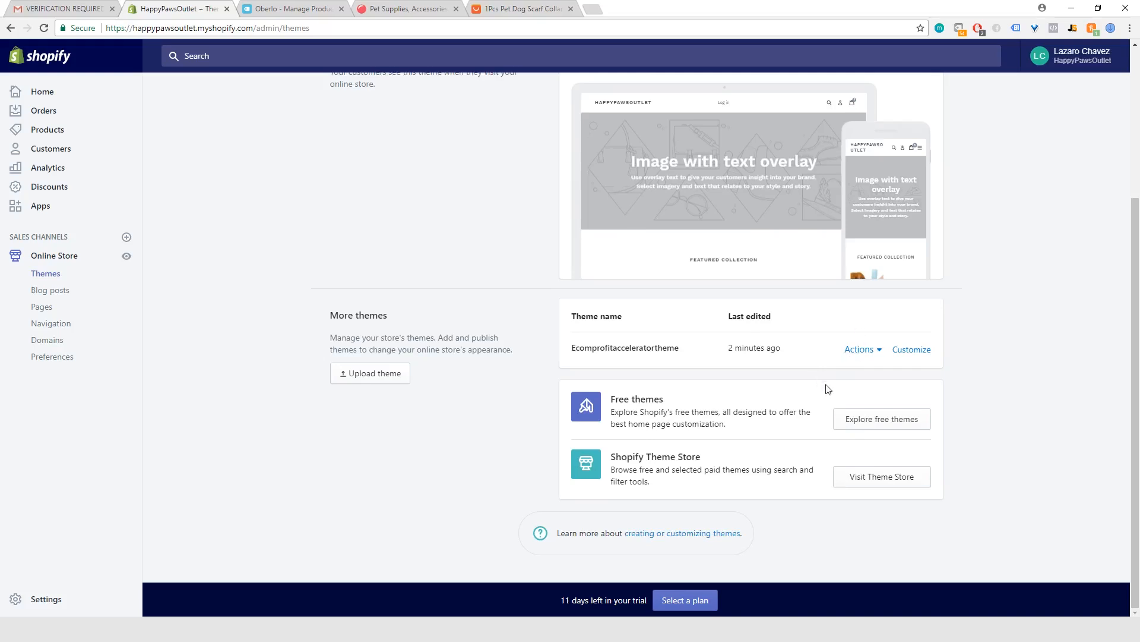
pyautogui.click(859, 354)
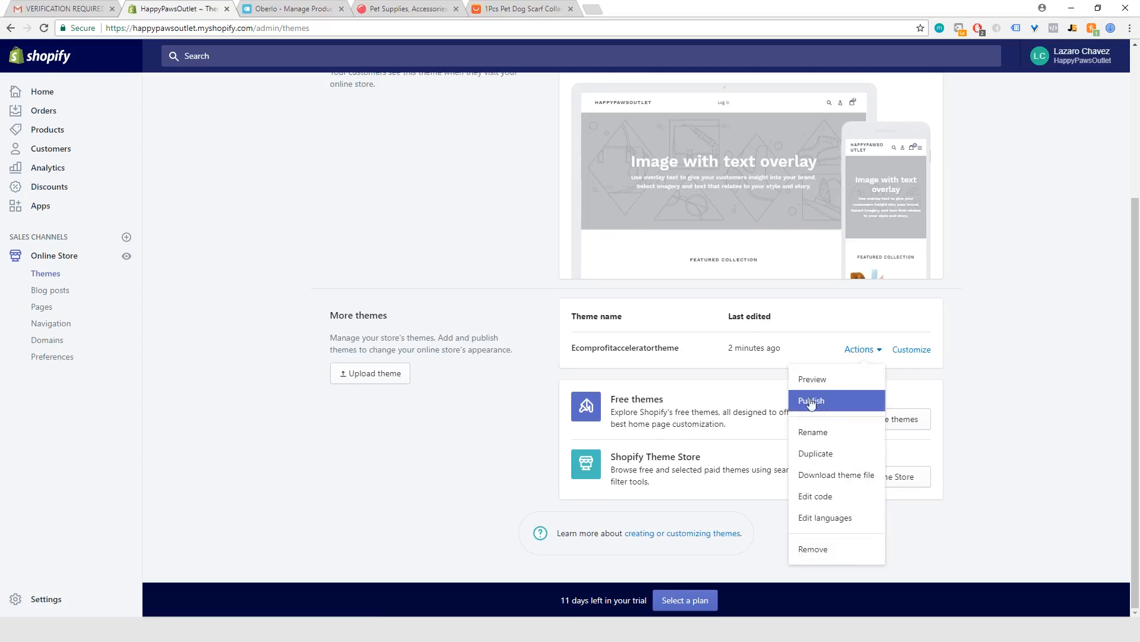
pyautogui.scroll(2, 691, 246)
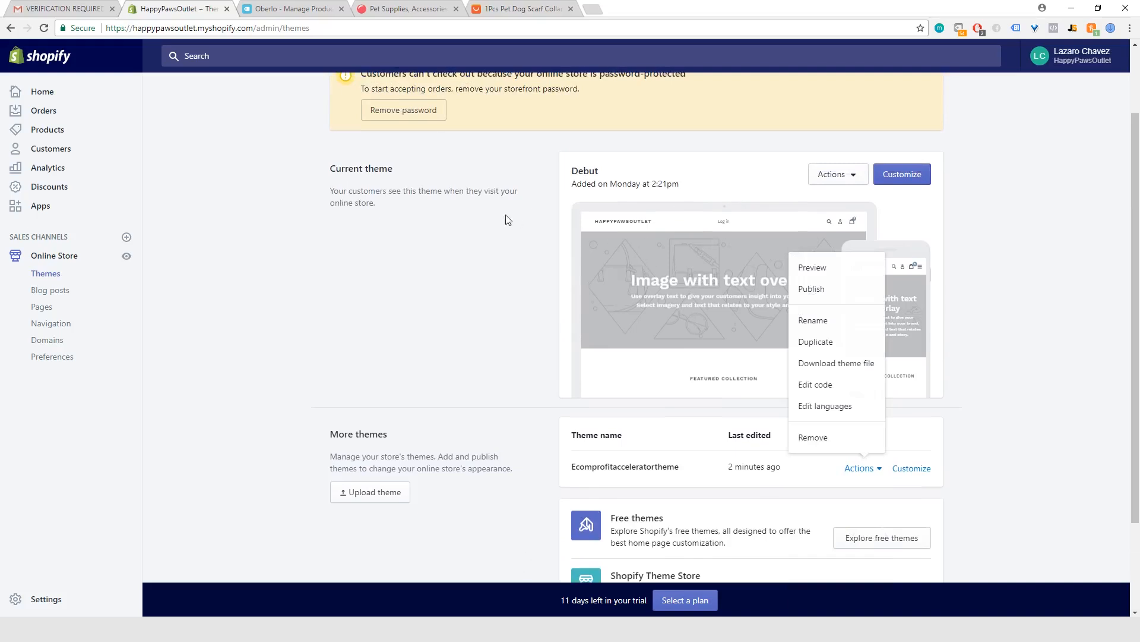
pyautogui.click(488, 274)
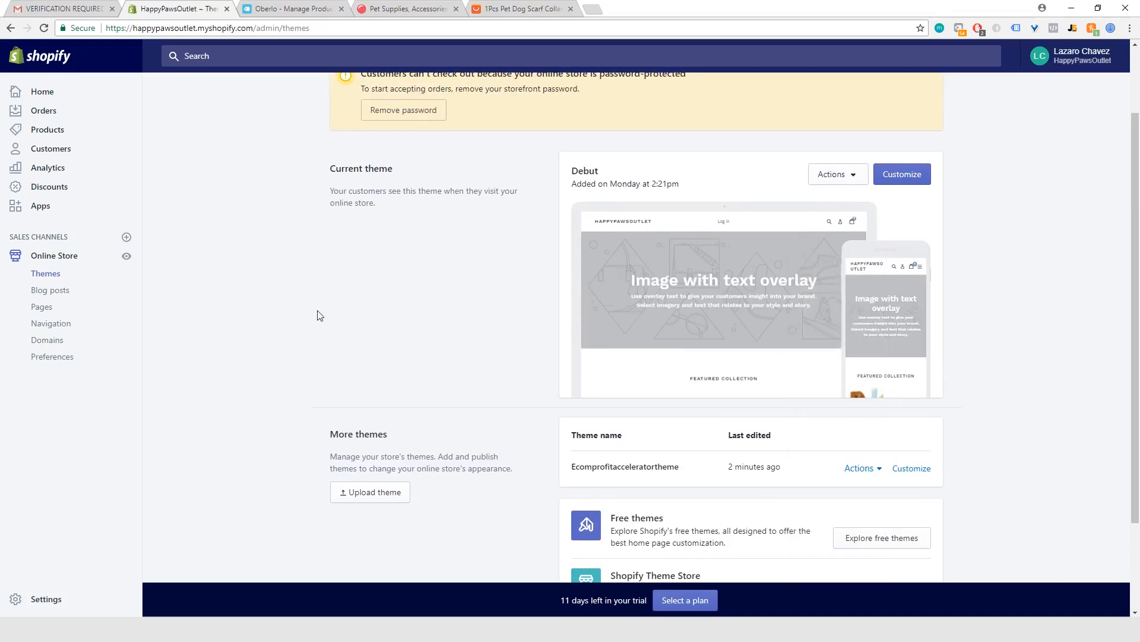
pyautogui.scroll(2, 319, 314)
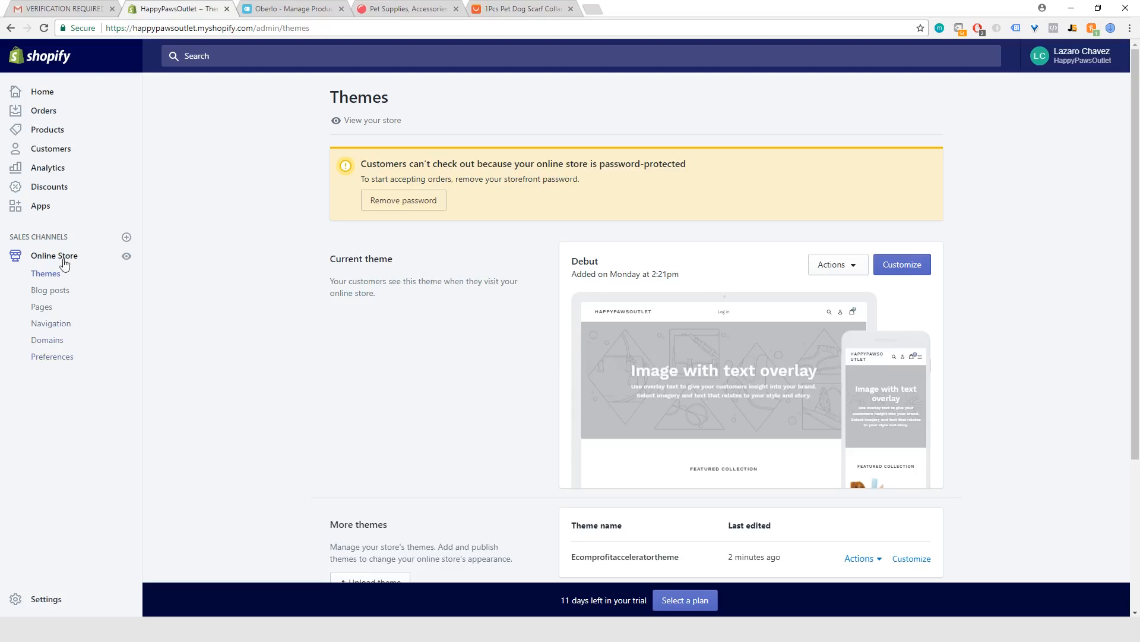
# Step: Open the plan selection from the admin home page and compare the Basic Shopify, Shopify and Advanced Shopify plans
pyautogui.click(50, 96)
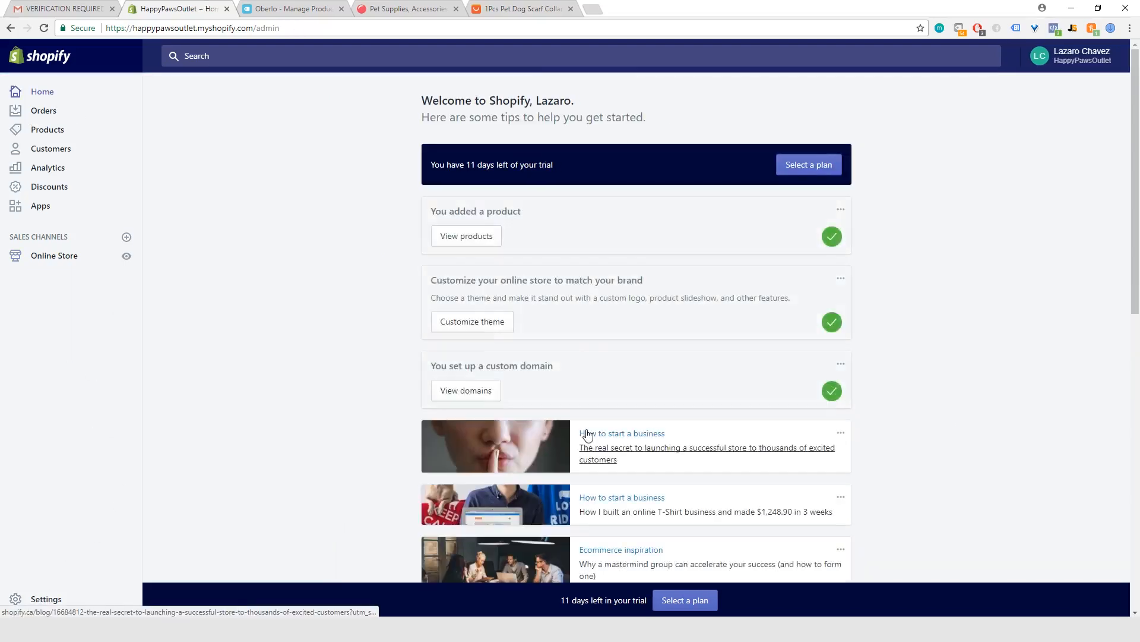
pyautogui.scroll(-1, 303, 392)
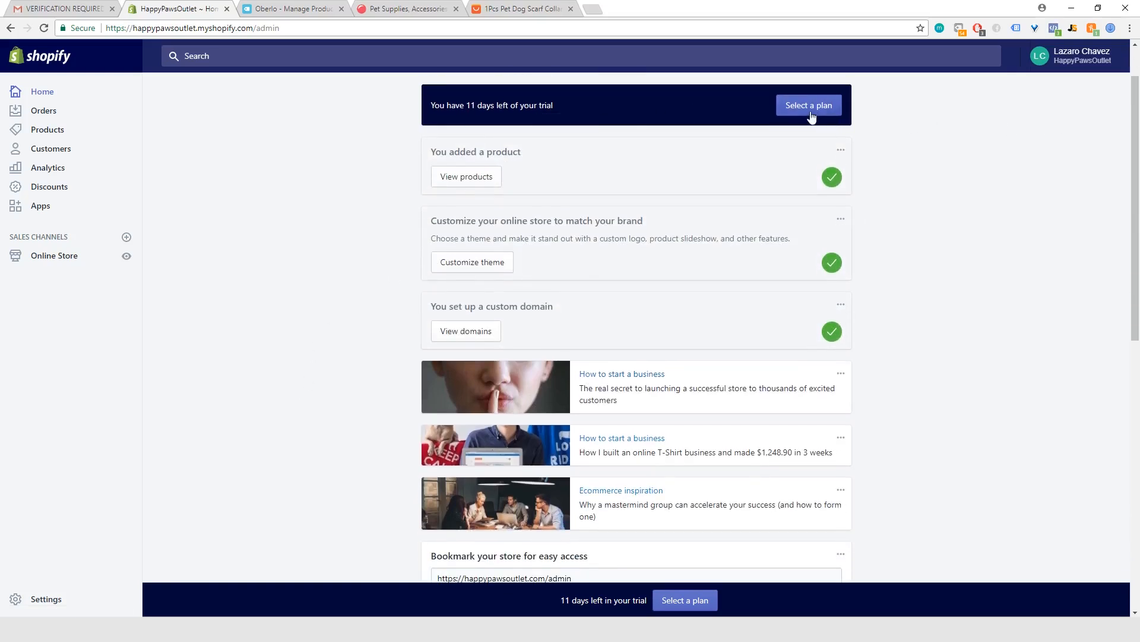
pyautogui.click(789, 110)
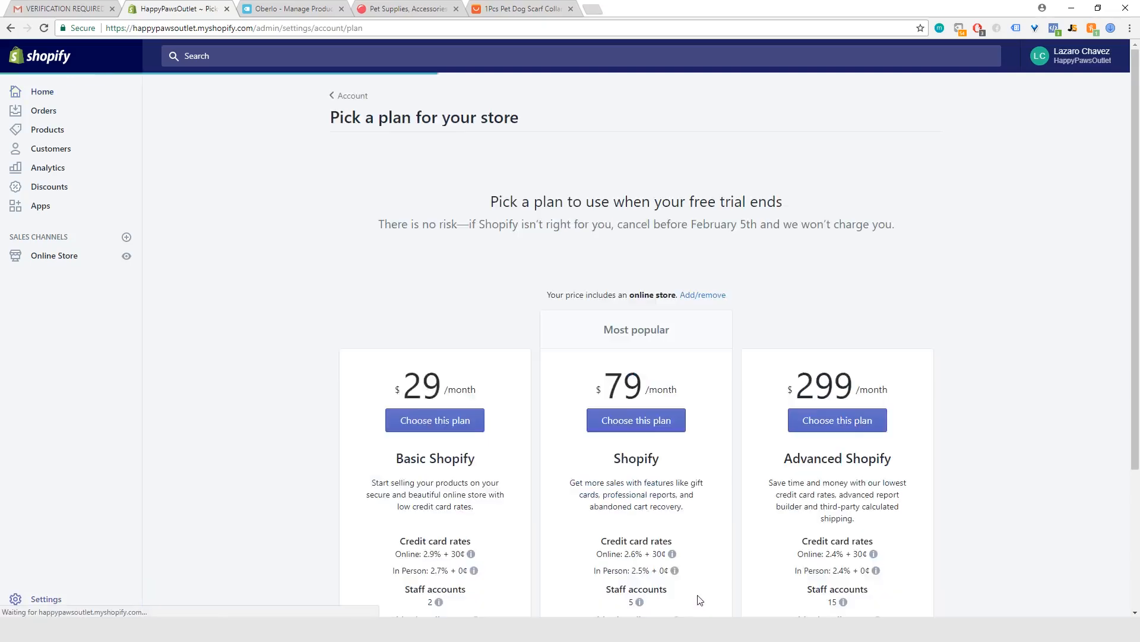
pyautogui.scroll(-3, 514, 236)
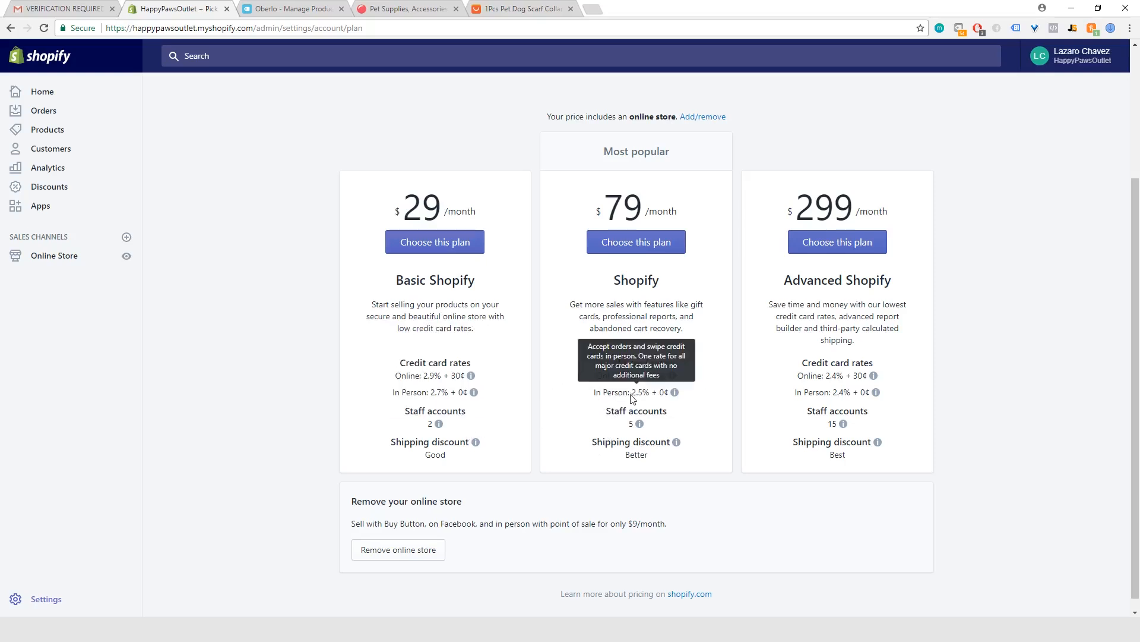
pyautogui.moveTo(659, 380)
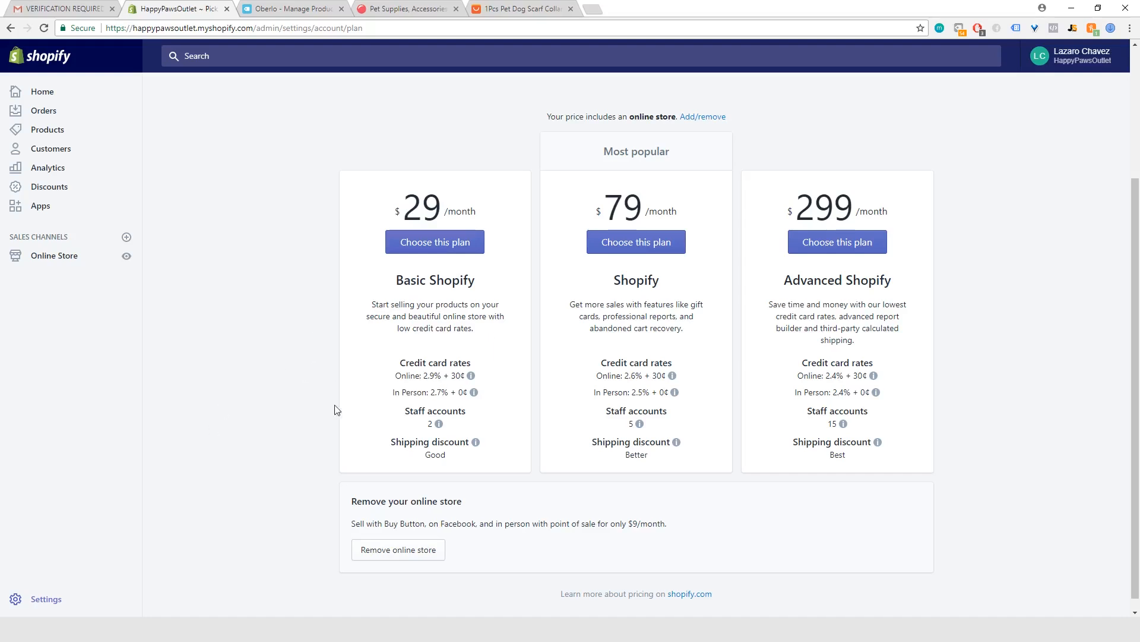
pyautogui.scroll(2, 238, 383)
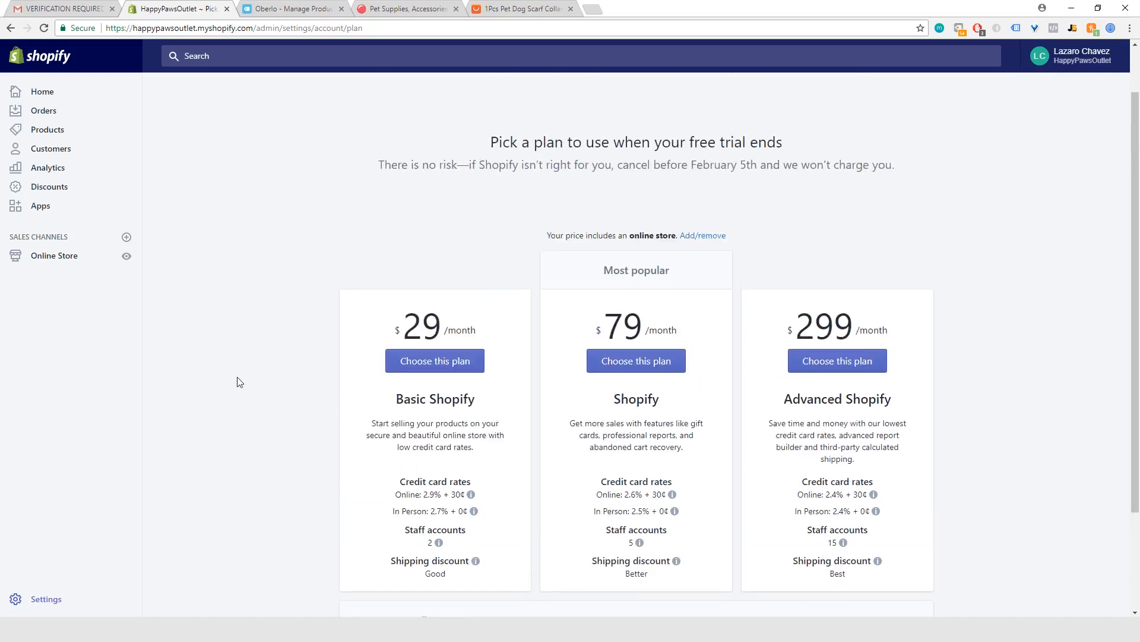